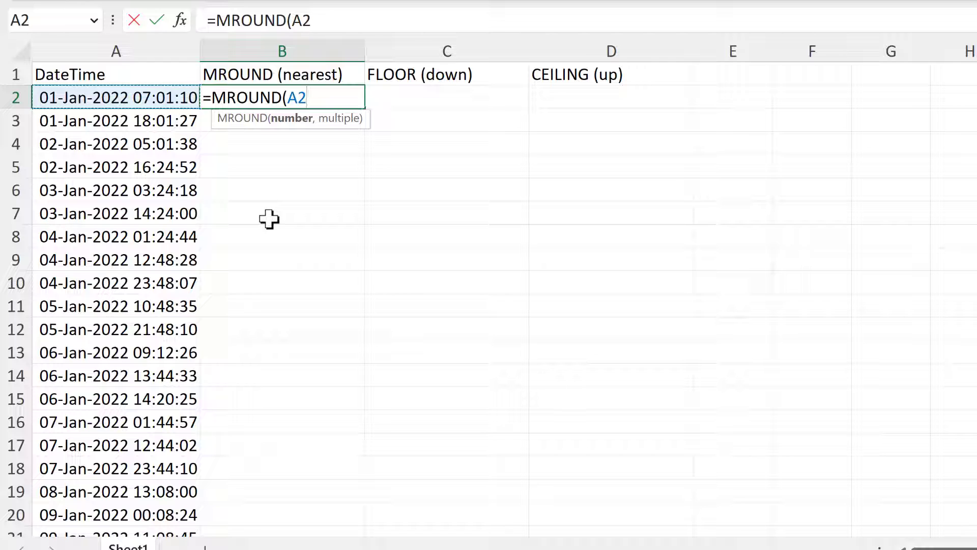
Step: Complete the formula in B2 as =MROUND(A2,"1:00") and fill it down the MROUND (nearest) column
{"action": "type", "text": ","}
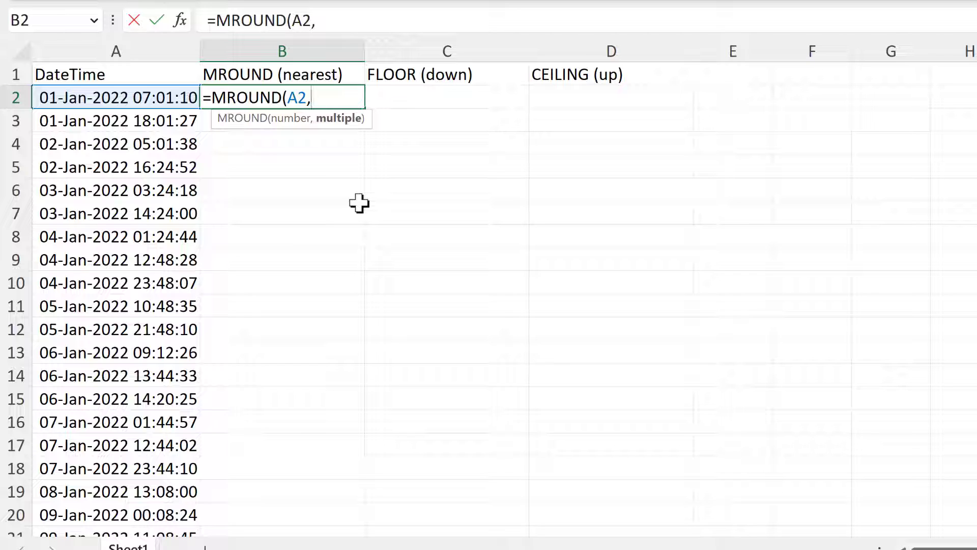
{"action": "type", "text": "\"1:00\""}
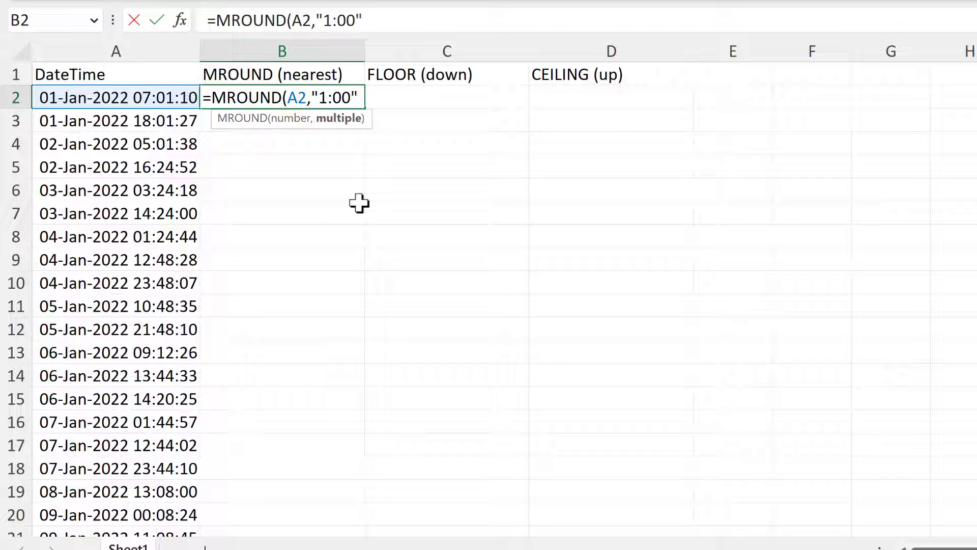
{"action": "type", "text": ")"}
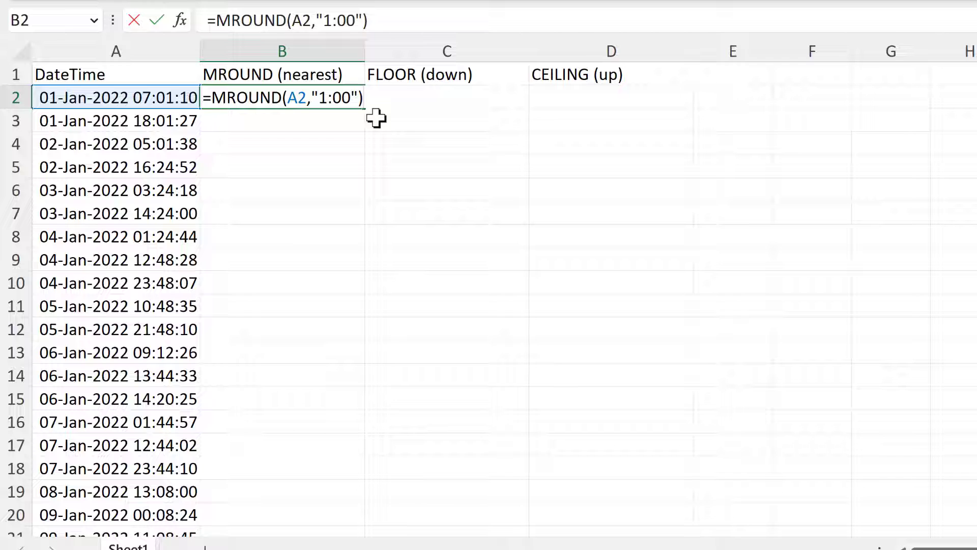
{"action": "key", "text": "Return"}
{"action": "left_click", "coordinate": [362, 106]}
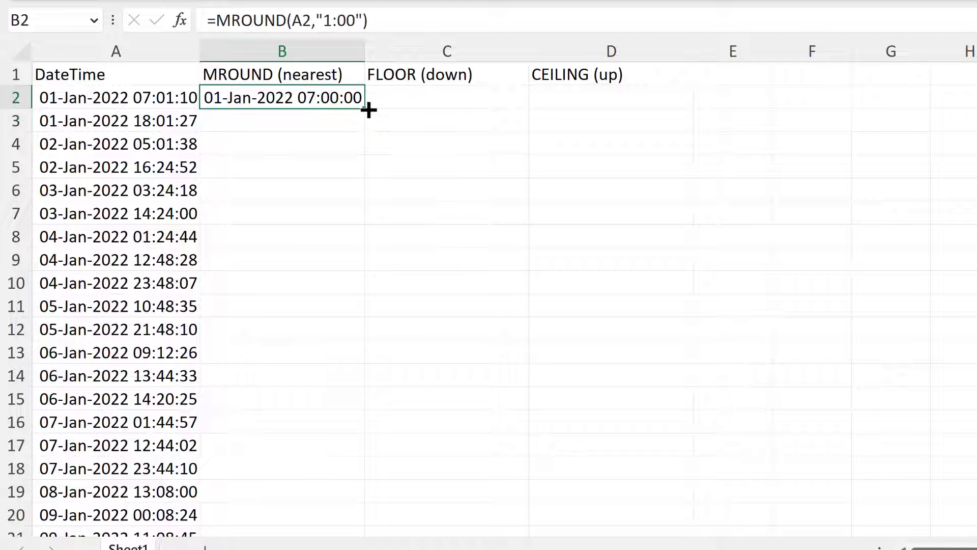
{"action": "double_click", "coordinate": [364, 108]}
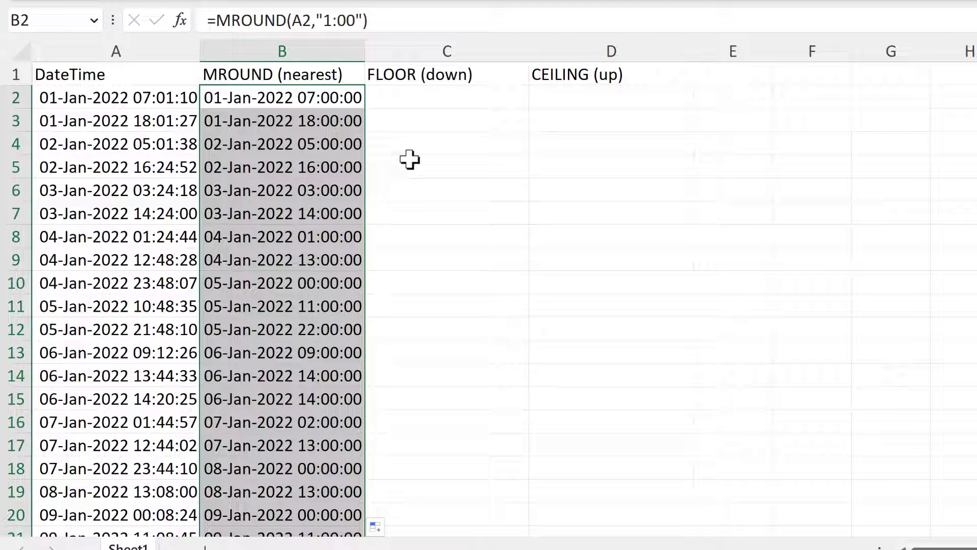
Step: Change the multiple in B2's MROUND formula to TIME(1,0,0) and copy the formula down the column
{"action": "left_click", "coordinate": [356, 96]}
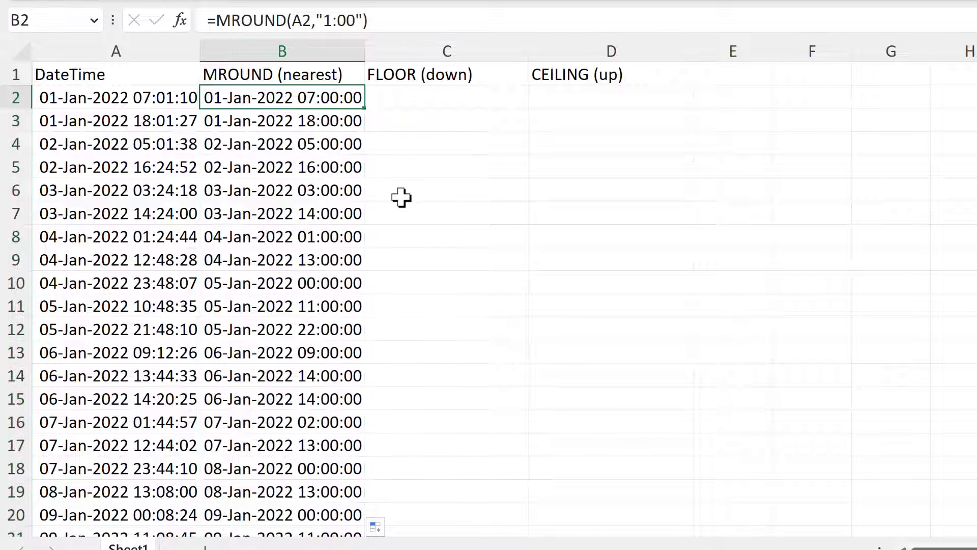
{"action": "key", "text": "F2"}
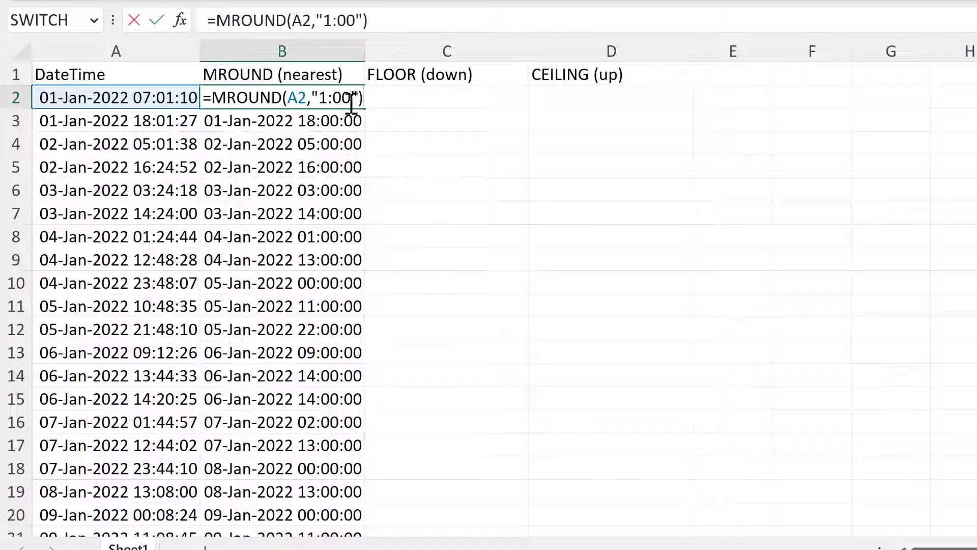
{"action": "left_click_drag", "start_coordinate": [330, 97], "coordinate": [310, 96]}
{"action": "type", "text": "time"}
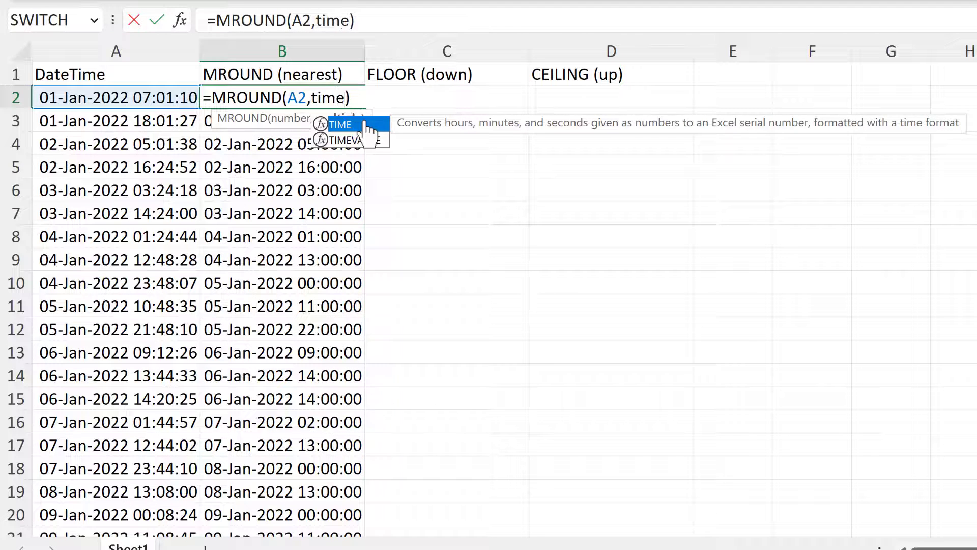
{"action": "key", "text": "Tab"}
{"action": "type", "text": "))"}
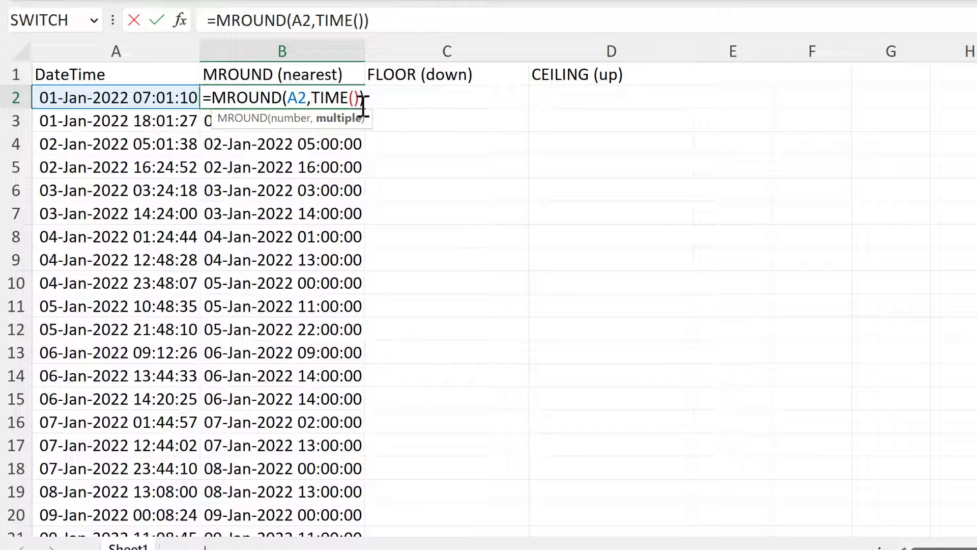
{"action": "key", "text": "Left"}
{"action": "key", "text": "Left"}
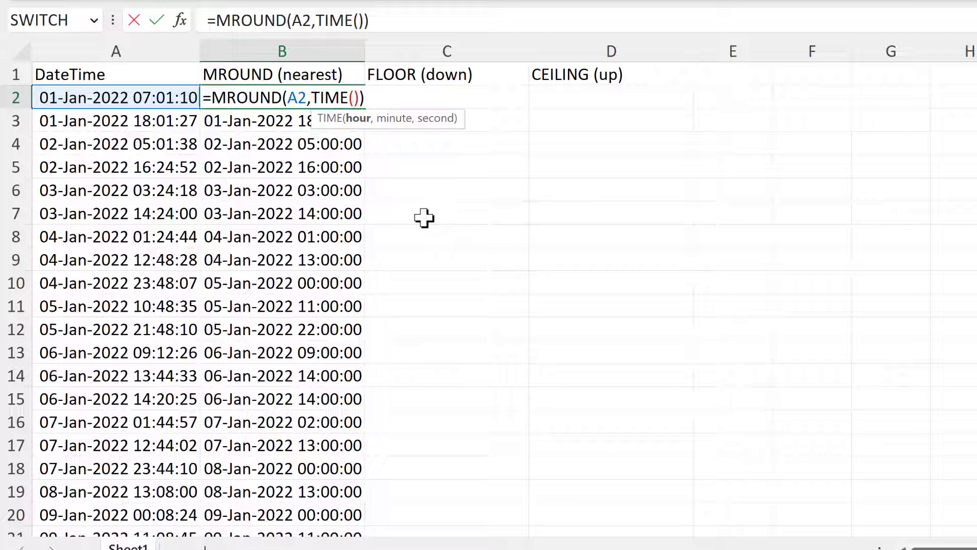
{"action": "type", "text": "1,"}
{"action": "type", "text": "0,"}
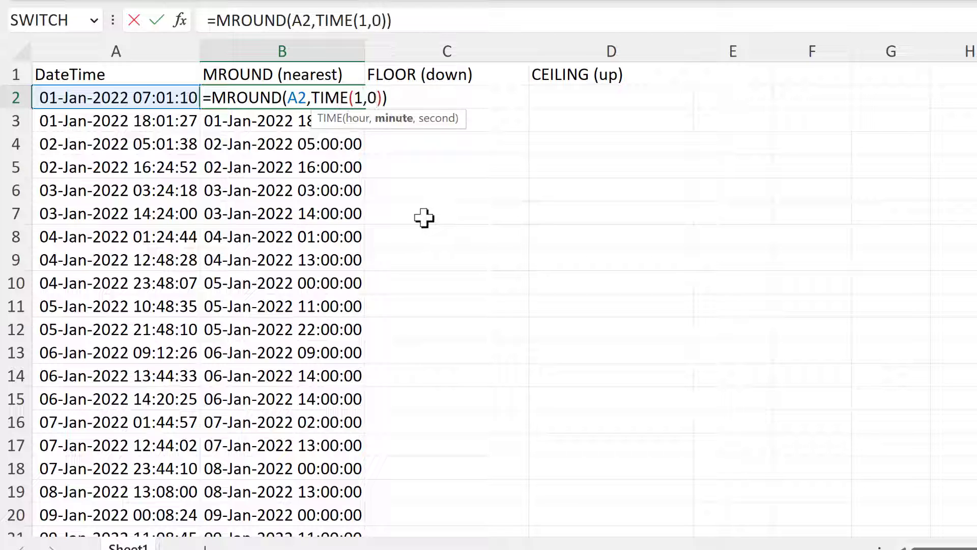
{"action": "type", "text": "0"}
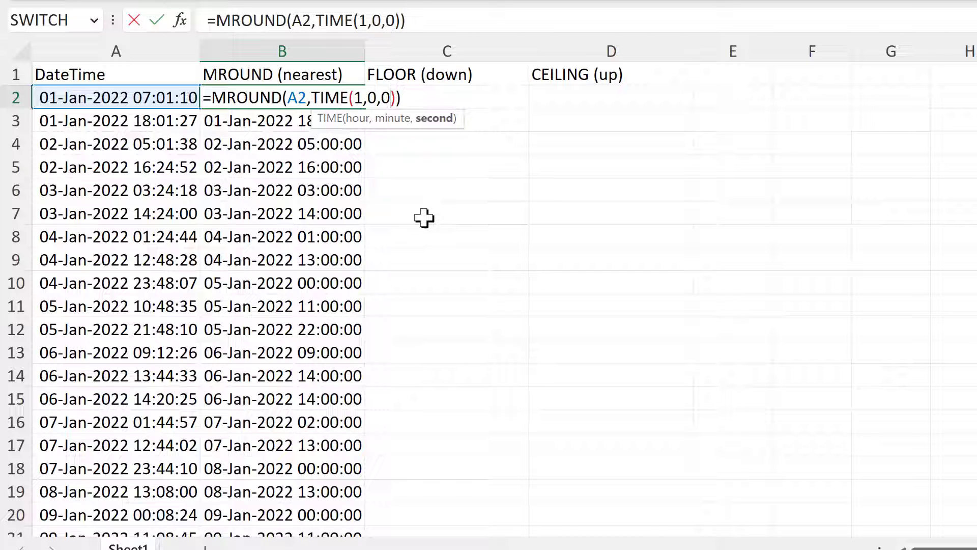
{"action": "key", "text": "Return"}
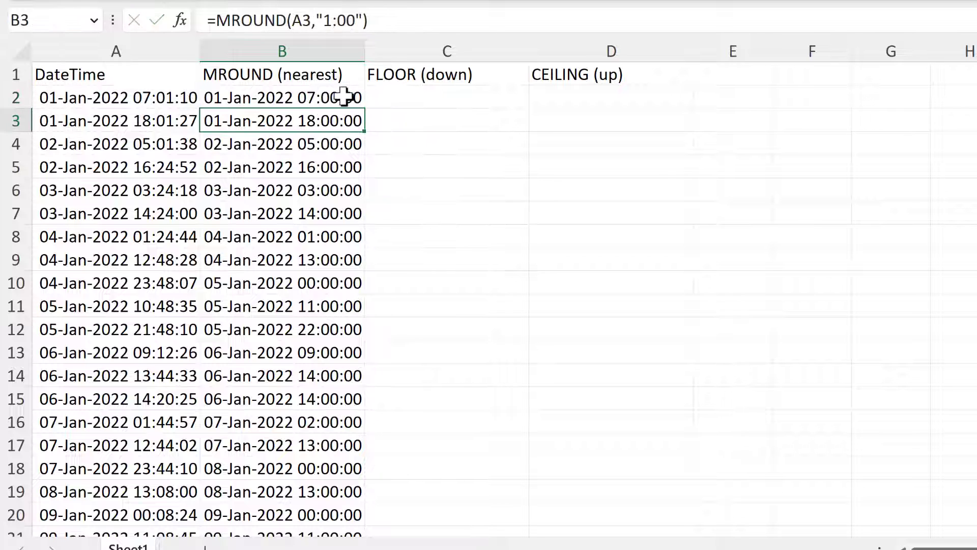
{"action": "left_click", "coordinate": [344, 96]}
{"action": "double_click", "coordinate": [362, 109]}
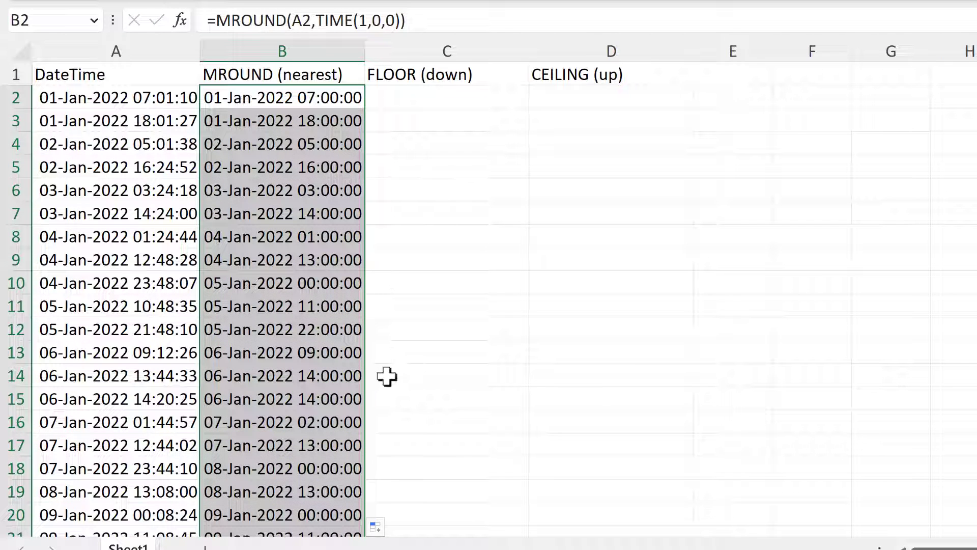
Step: Change the multiple in B2's MROUND formula to 1/24 and fill the formula down the column
{"action": "left_click_drag", "start_coordinate": [349, 93], "coordinate": [395, 98]}
{"action": "left_click", "coordinate": [347, 97]}
{"action": "key", "text": "F2"}
{"action": "double_click", "coordinate": [323, 97]}
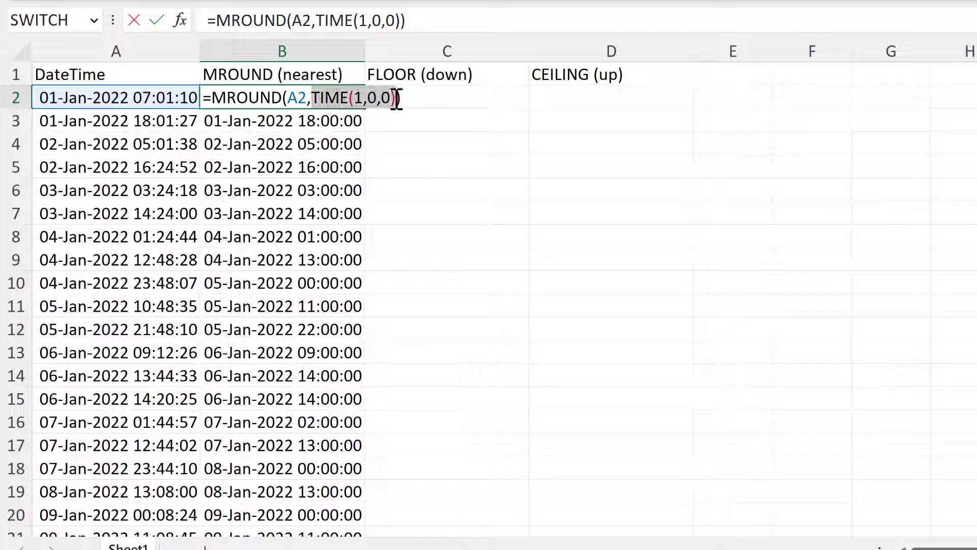
{"action": "key", "text": "Delete"}
{"action": "type", "text": "1"}
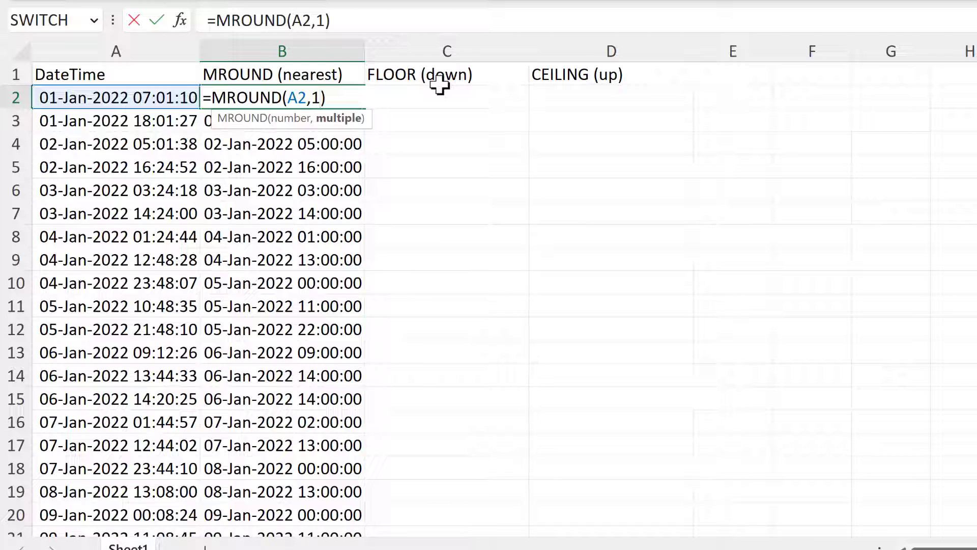
{"action": "type", "text": "/24"}
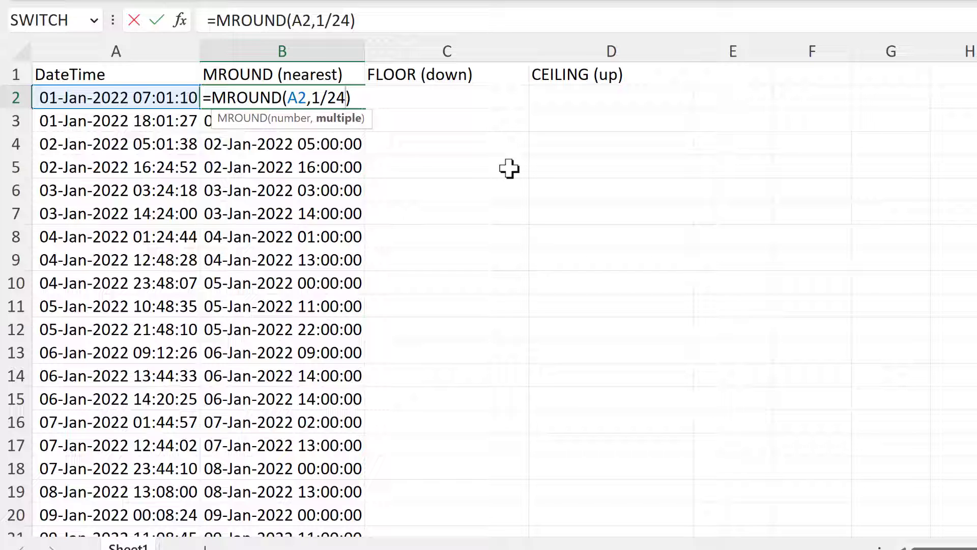
{"action": "key", "text": "Return"}
{"action": "left_click", "coordinate": [351, 100]}
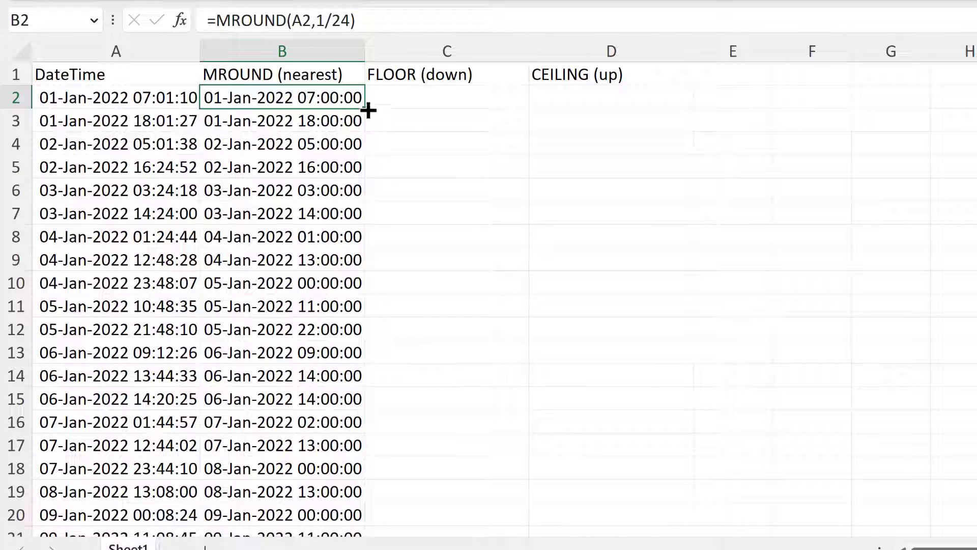
{"action": "double_click", "coordinate": [371, 109]}
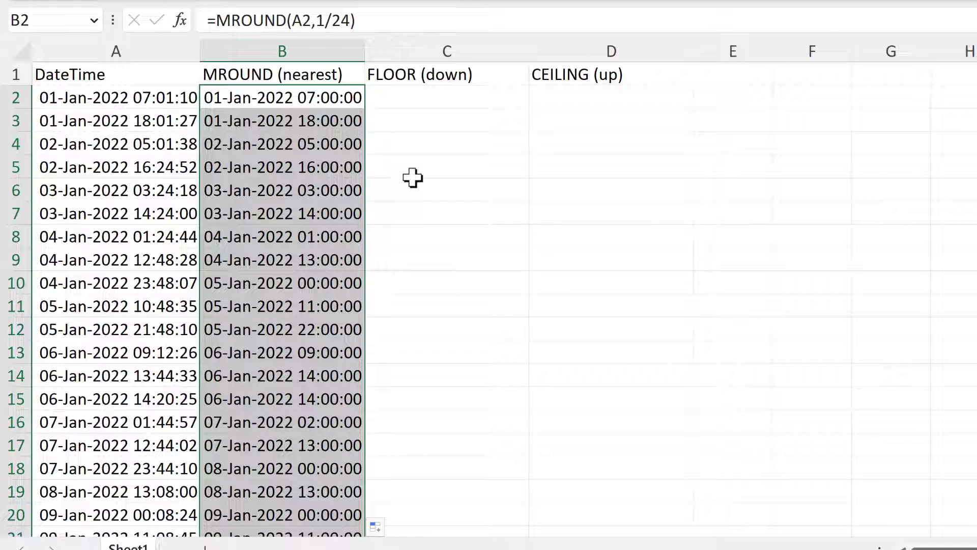
Step: Enter =FLOOR(A2,"1:00") in C2 and fill it down the FLOOR (down) column
{"action": "left_click", "coordinate": [406, 100]}
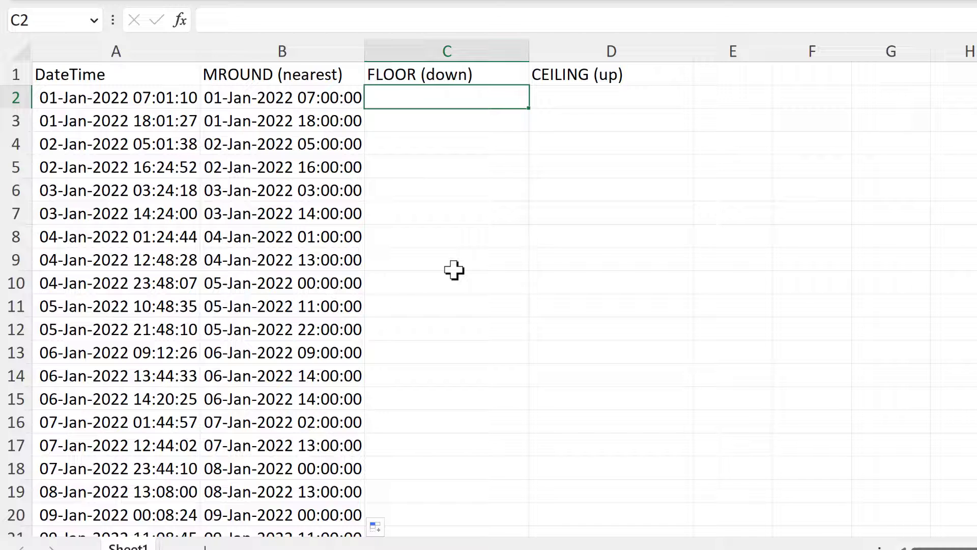
{"action": "type", "text": "=floor"}
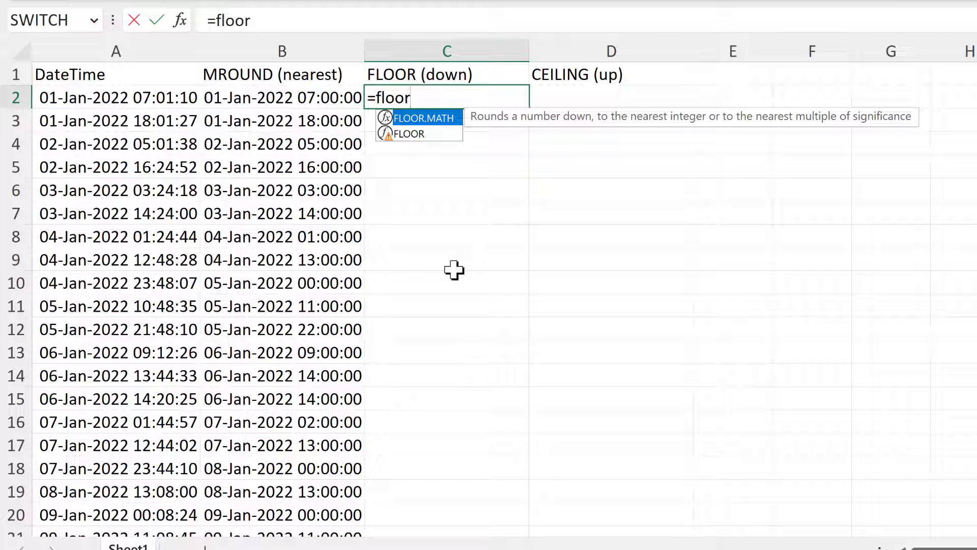
{"action": "double_click", "coordinate": [438, 134]}
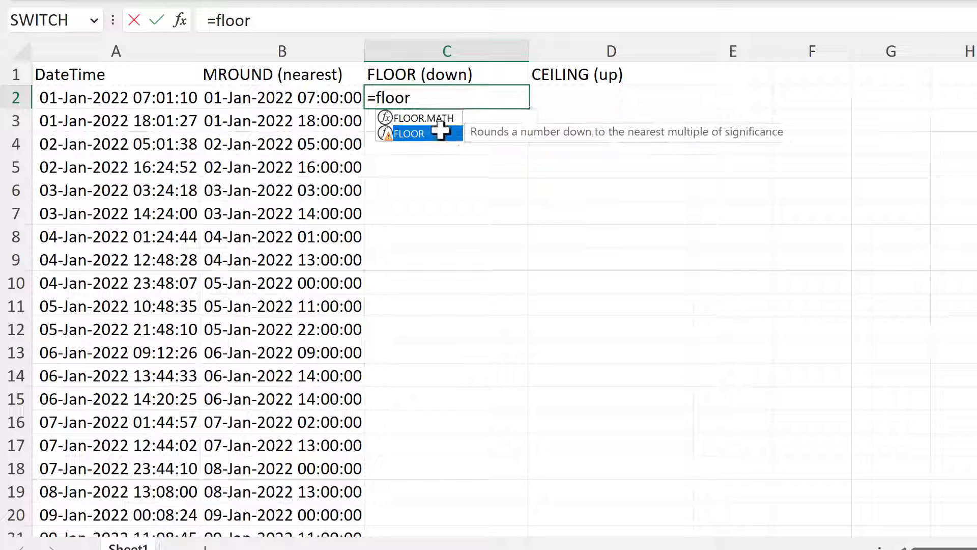
{"action": "left_click", "coordinate": [153, 96]}
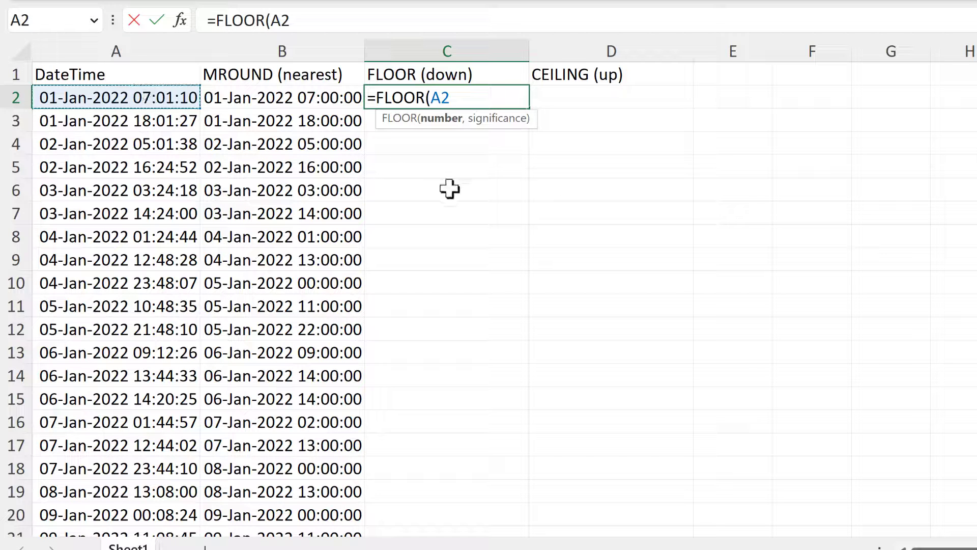
{"action": "type", "text": ","}
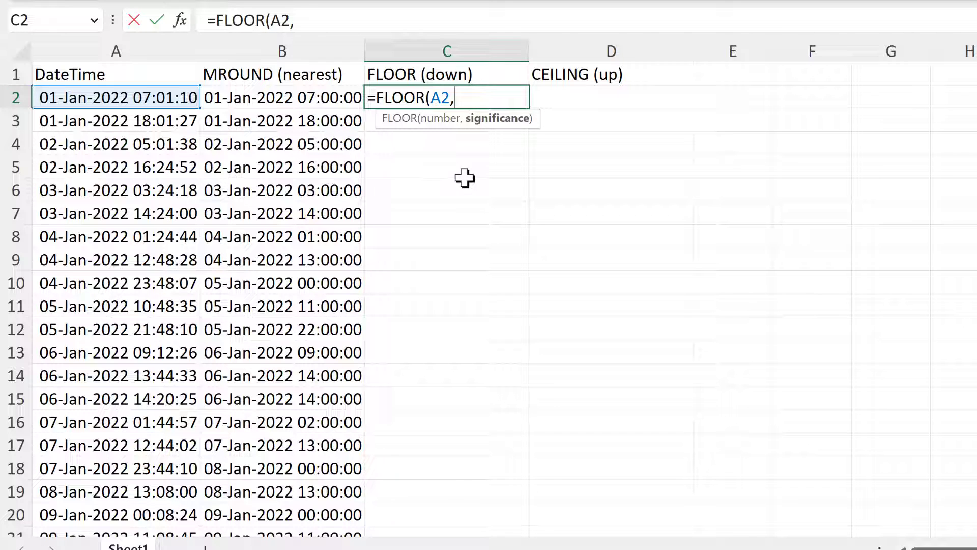
{"action": "type", "text": "\"1:00\""}
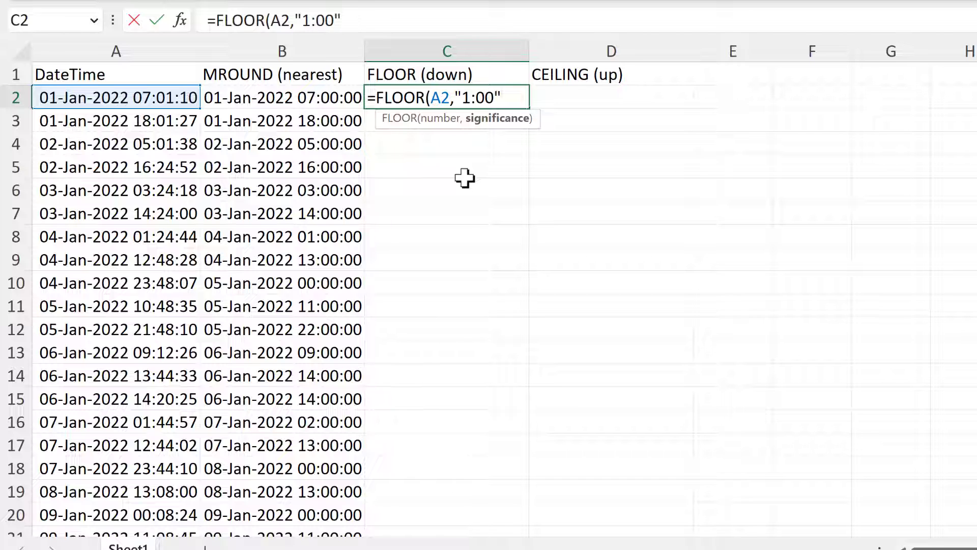
{"action": "type", "text": ")"}
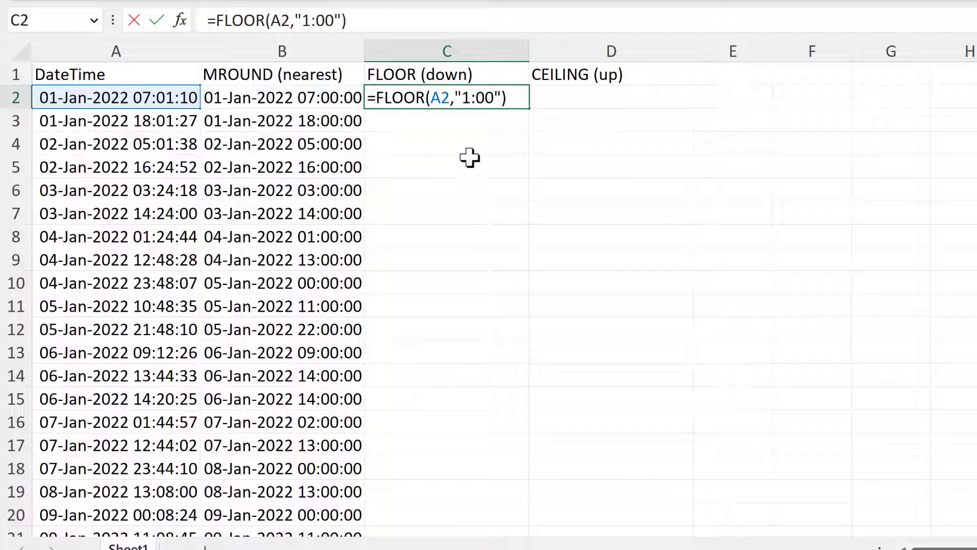
{"action": "key", "text": "Return"}
{"action": "left_click", "coordinate": [509, 97]}
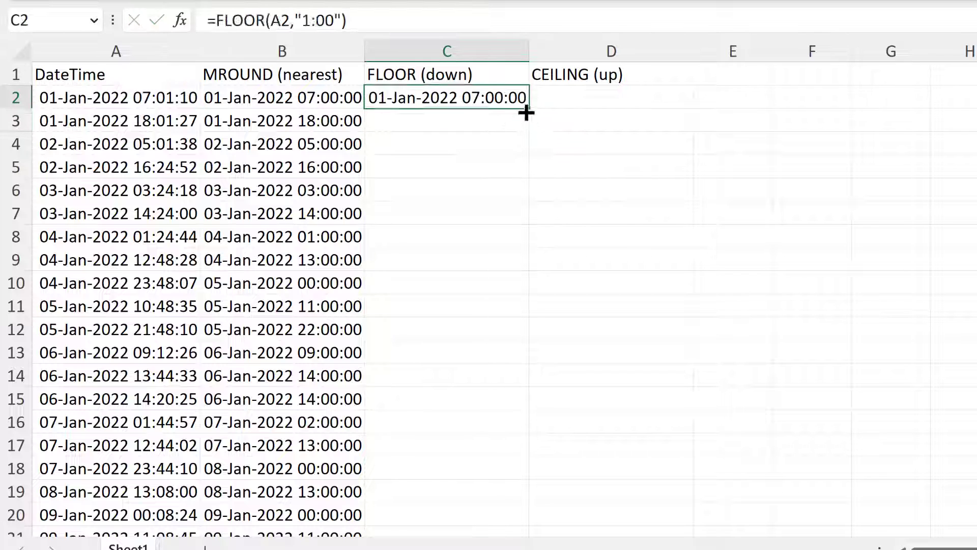
{"action": "double_click", "coordinate": [524, 111]}
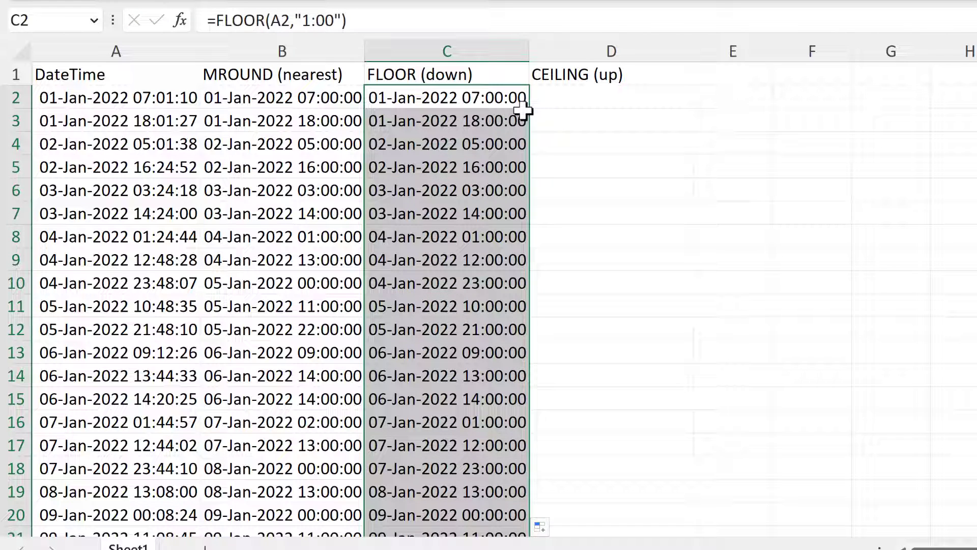
Step: Enter =CEILING.MATH(A2,"1:00") in D2 and fill it down the CEILING (up) column
{"action": "left_click", "coordinate": [591, 102]}
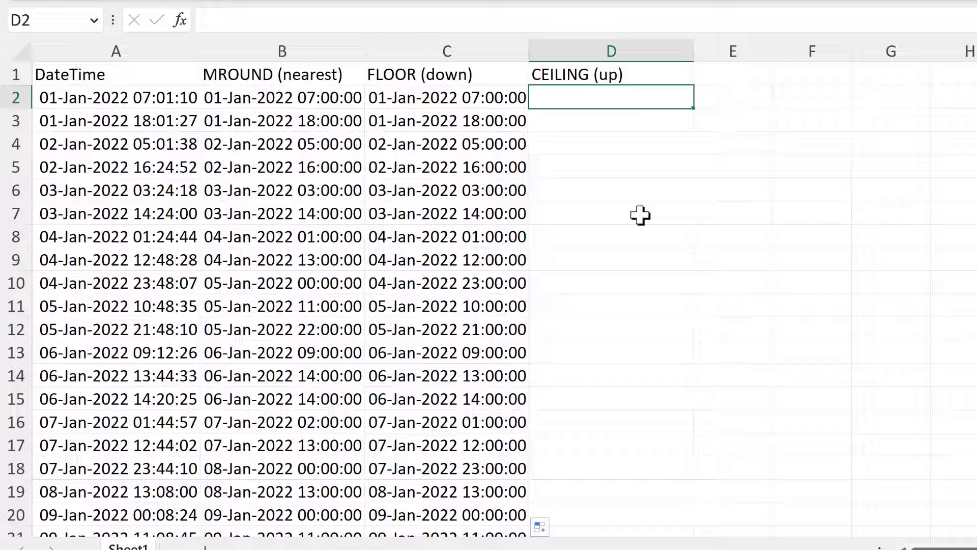
{"action": "type", "text": "=ceil"}
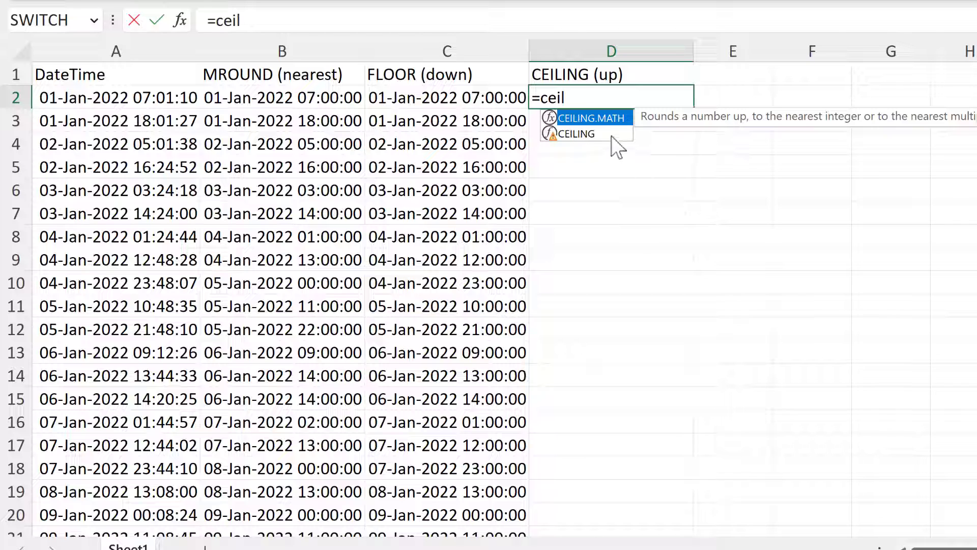
{"action": "double_click", "coordinate": [606, 118]}
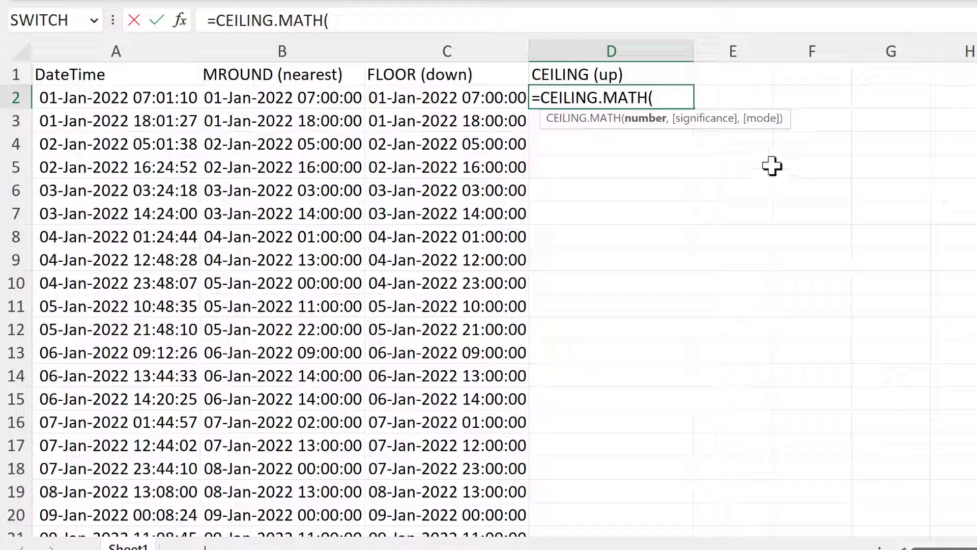
{"action": "left_click", "coordinate": [176, 100]}
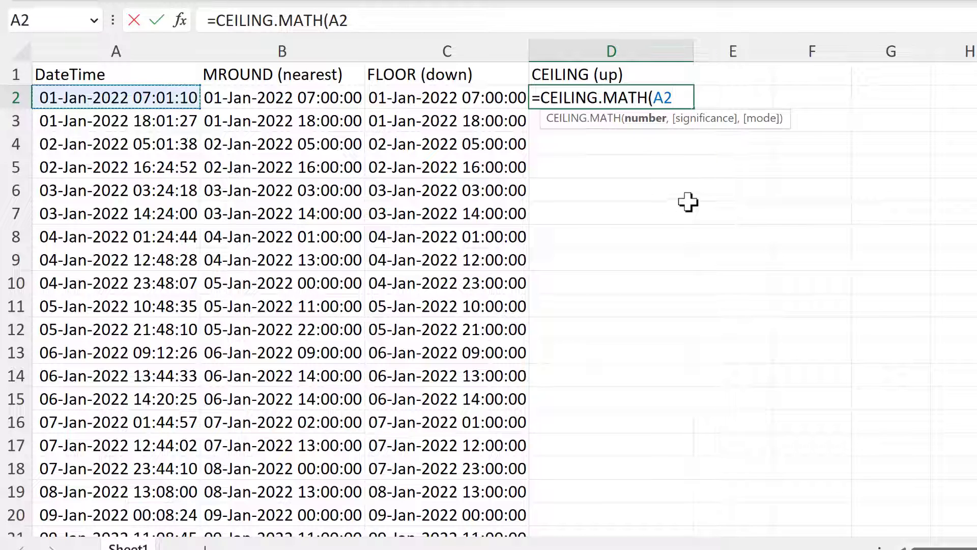
{"action": "type", "text": ","}
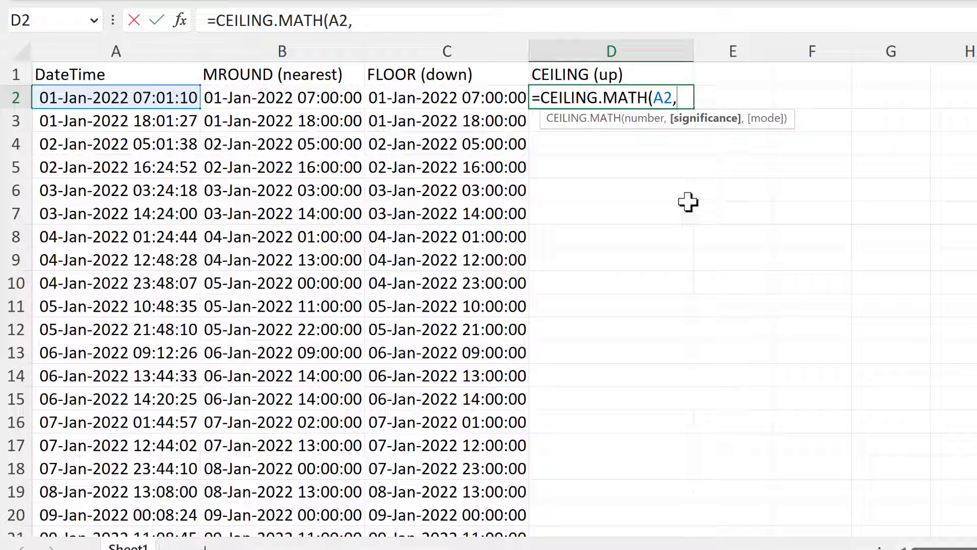
{"action": "type", "text": "\"1:00\""}
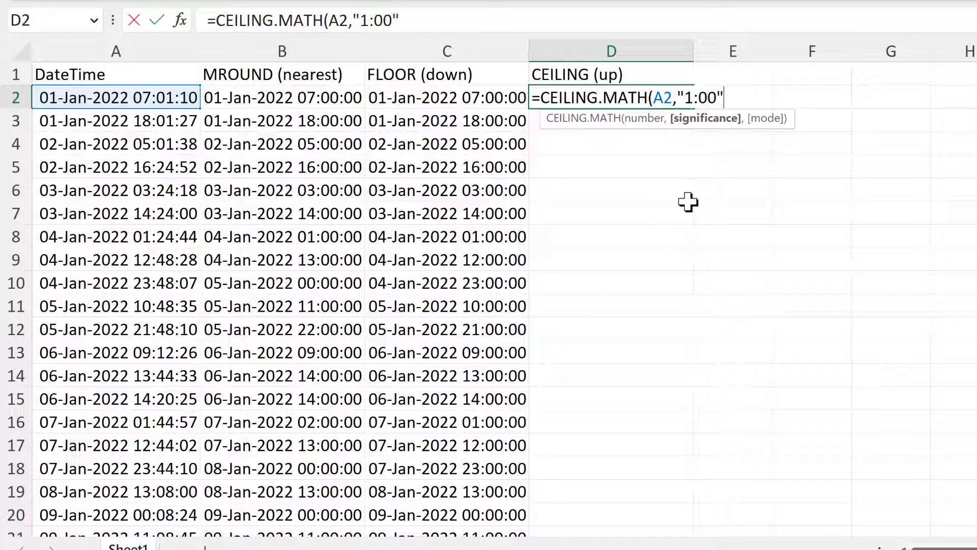
{"action": "type", "text": ")"}
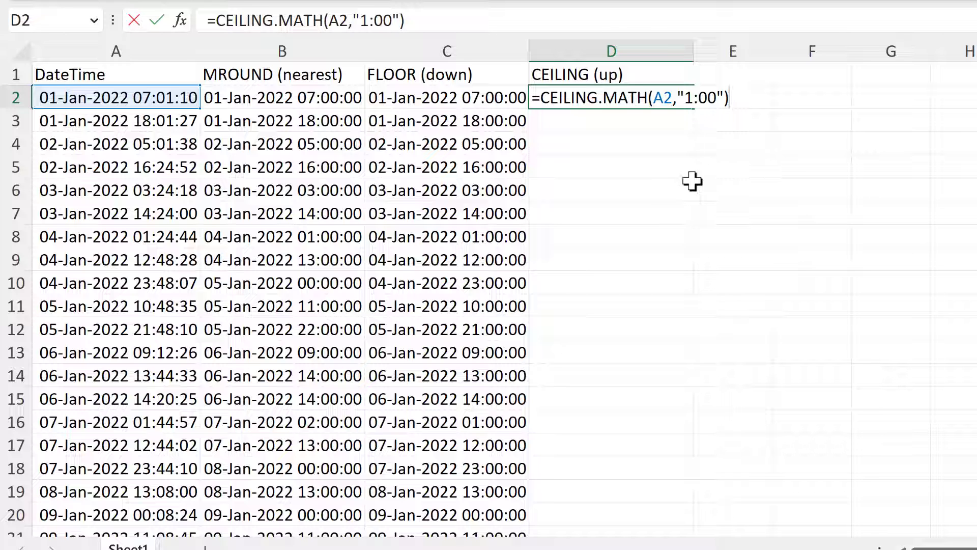
{"action": "key", "text": "Return"}
{"action": "left_click", "coordinate": [684, 98]}
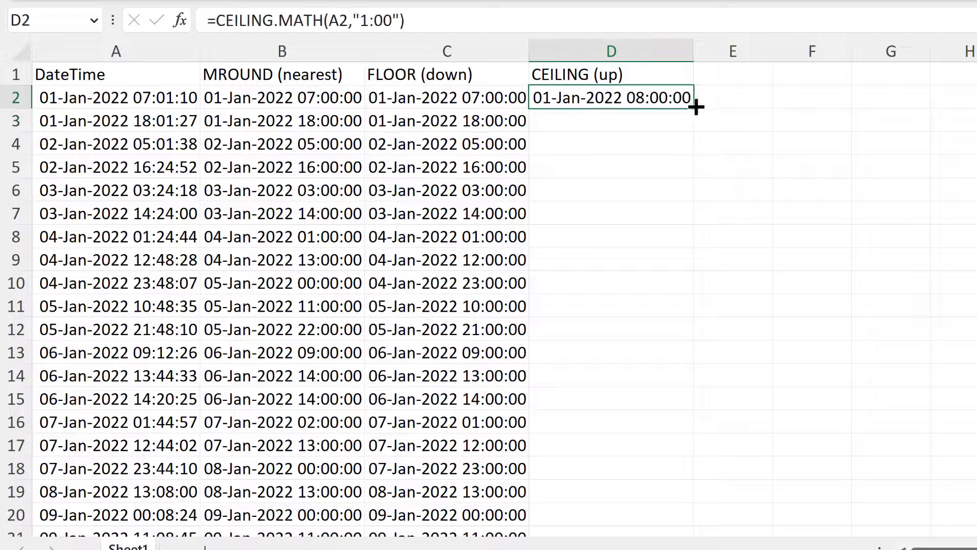
{"action": "double_click", "coordinate": [693, 107]}
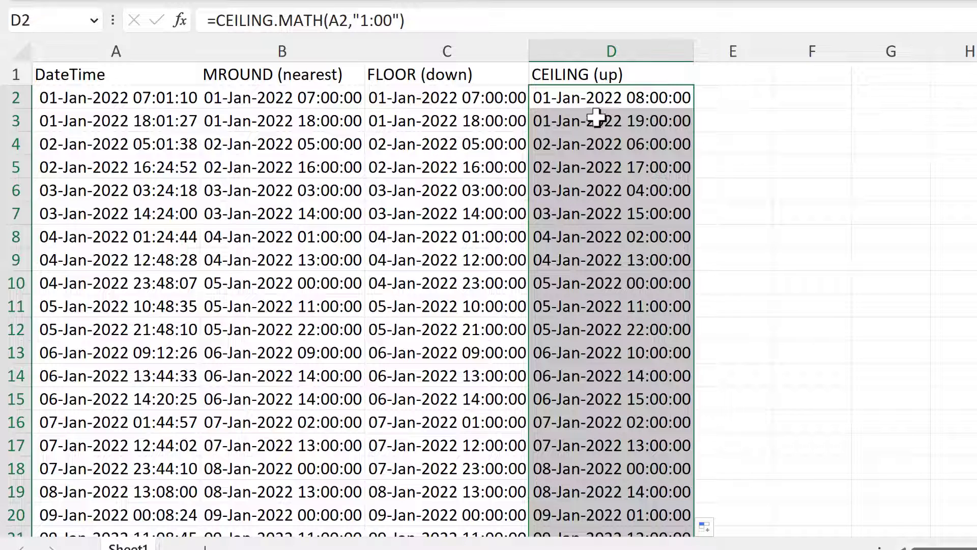
Step: Change the significance in C2's FLOOR formula to TIME(1,0,0) and fill the formula down the column
{"action": "left_click", "coordinate": [483, 105]}
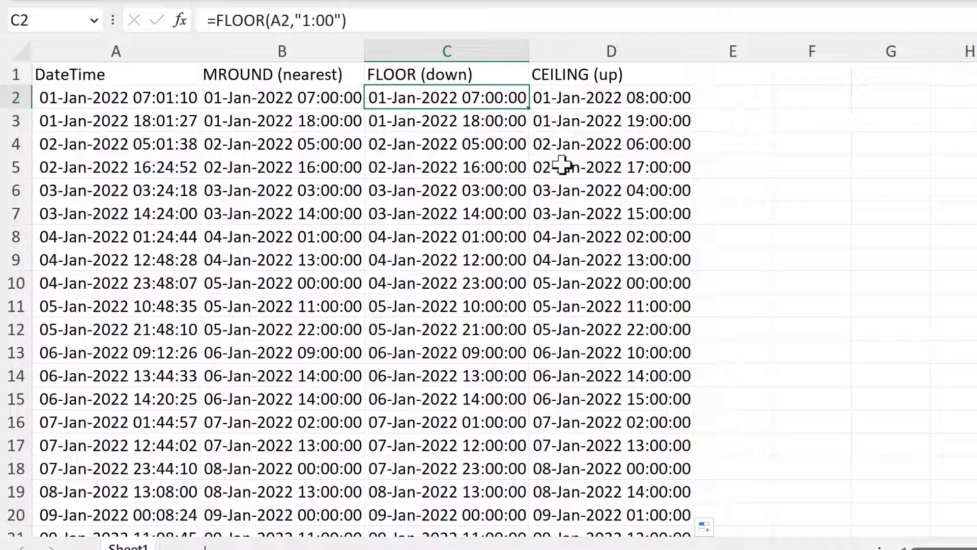
{"action": "key", "text": "F2"}
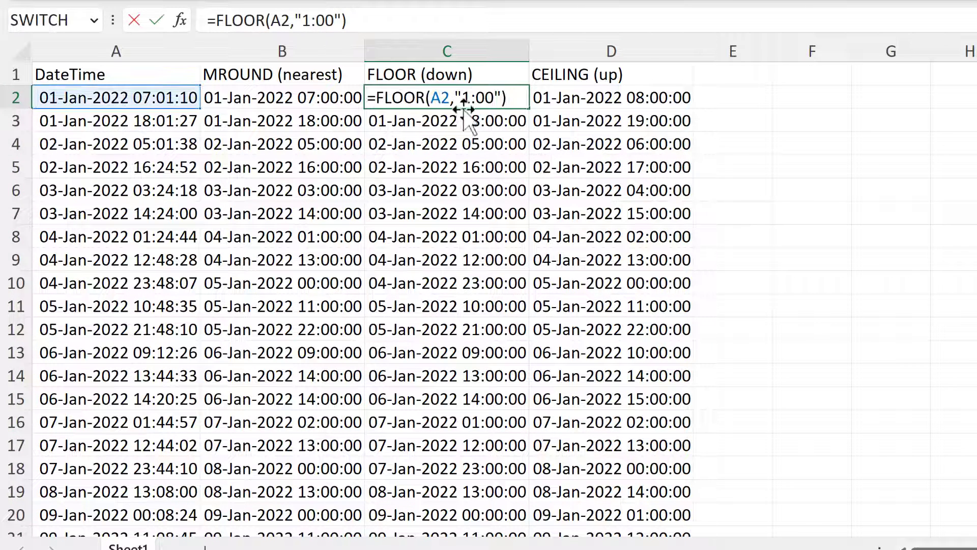
{"action": "left_click_drag", "start_coordinate": [456, 96], "coordinate": [501, 97]}
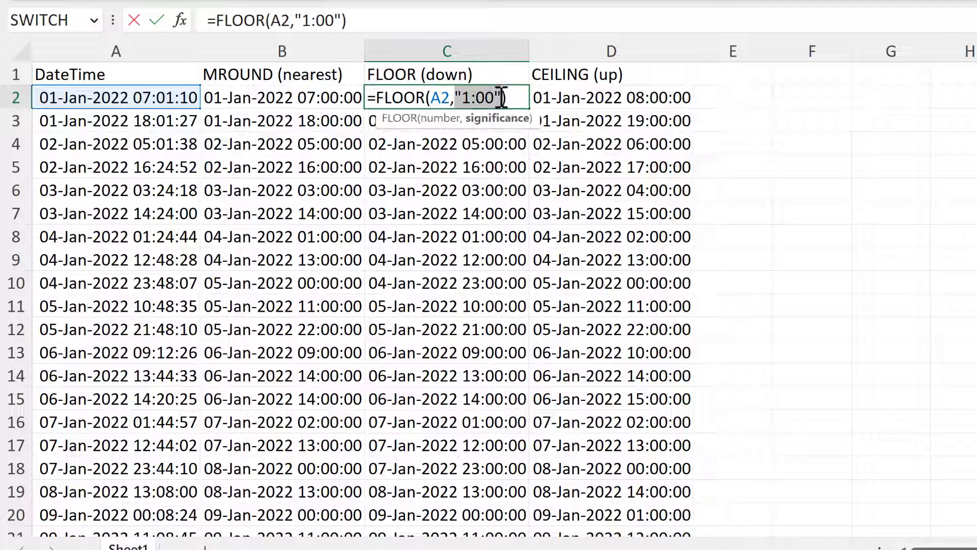
{"action": "key", "text": "BackSpace"}
{"action": "type", "text": "ti"}
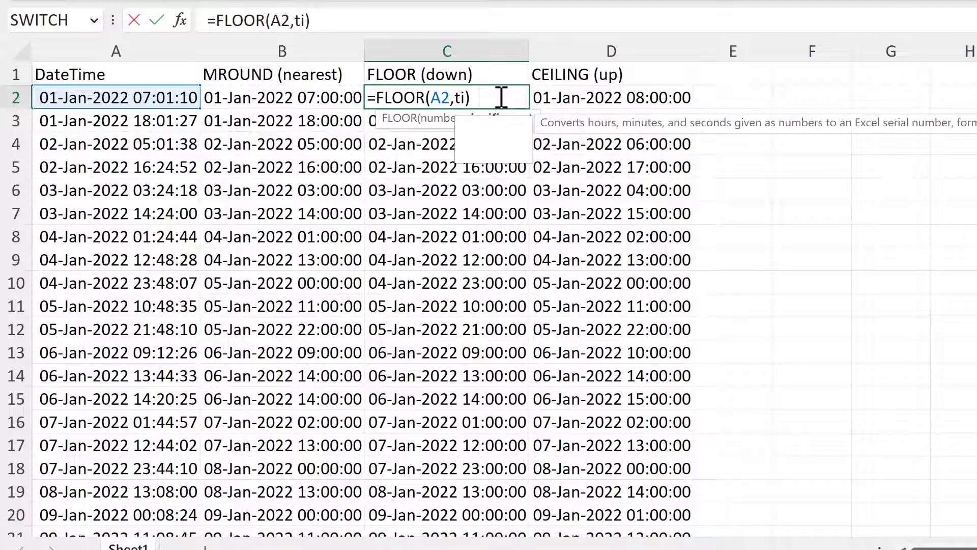
{"action": "key", "text": "Tab"}
{"action": "type", "text": ")"}
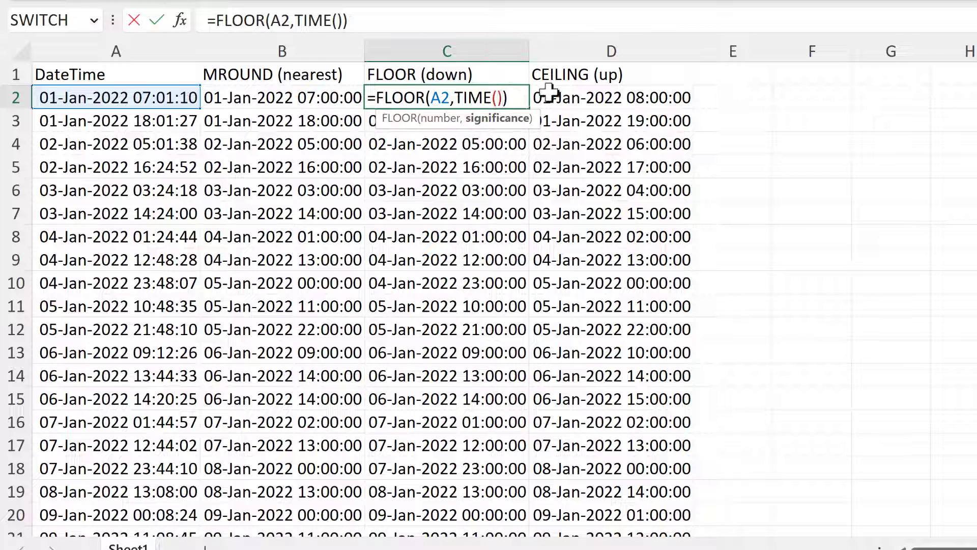
{"action": "left_click", "coordinate": [497, 96]}
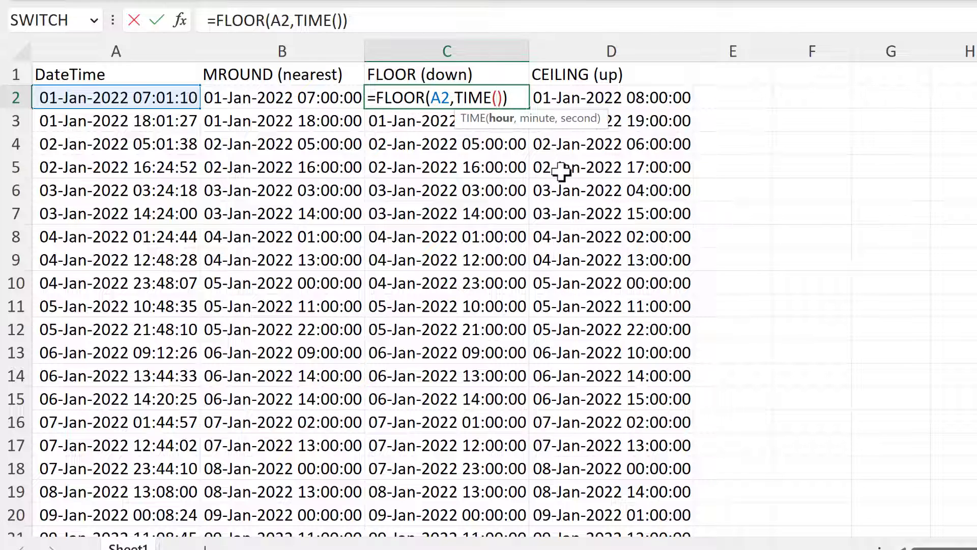
{"action": "type", "text": "1,0,"}
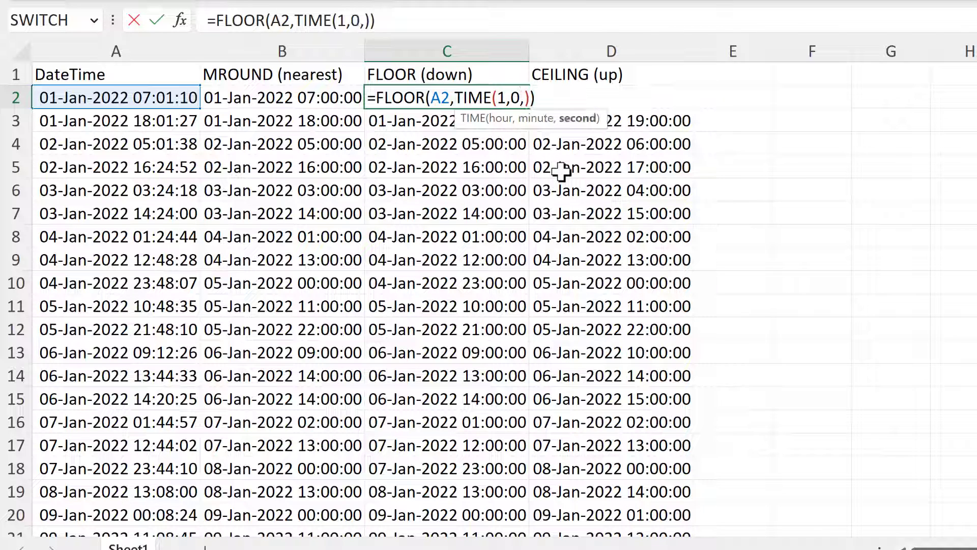
{"action": "type", "text": "0"}
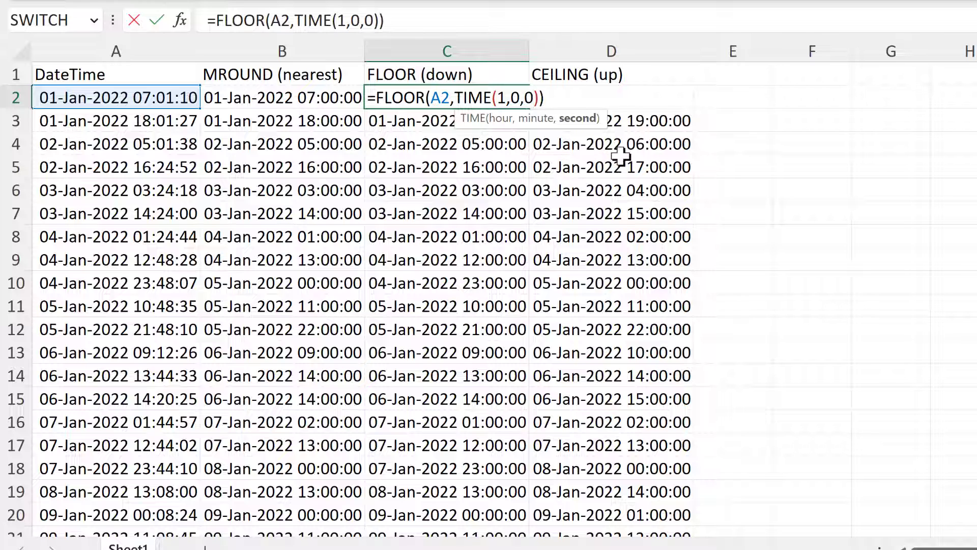
{"action": "key", "text": "Return"}
{"action": "left_click", "coordinate": [515, 95]}
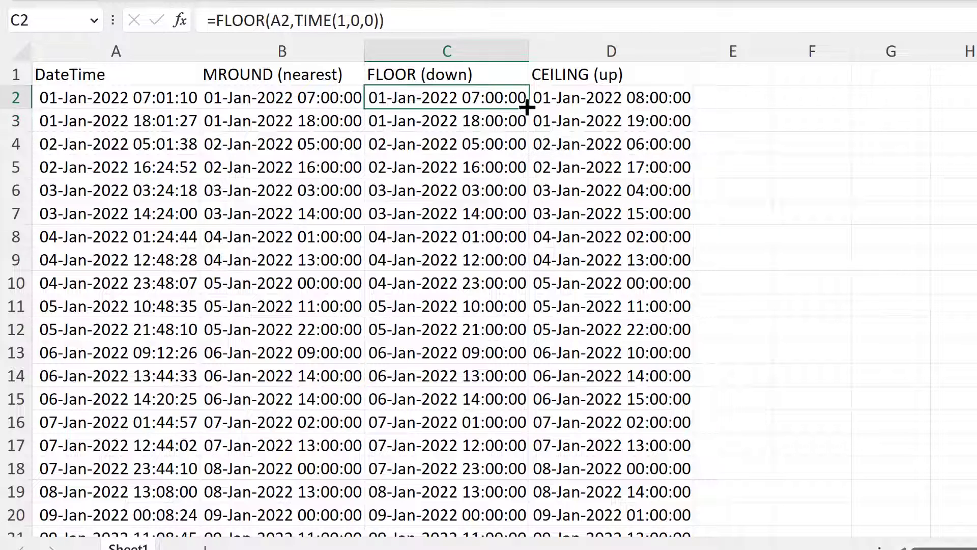
{"action": "double_click", "coordinate": [526, 108]}
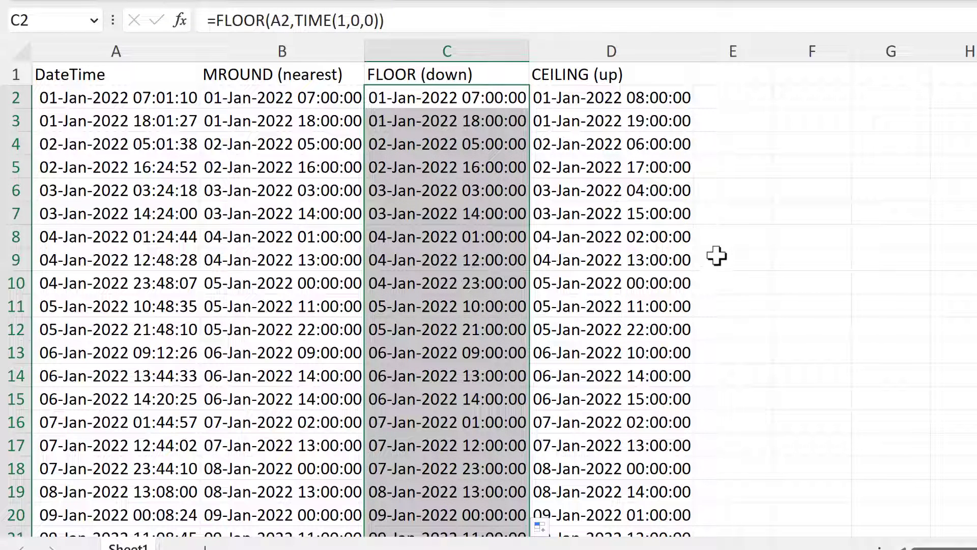
Step: Change the significance in D2's CEILING.MATH formula to 1/24 and fill the formula down the column
{"action": "left_click", "coordinate": [648, 98]}
{"action": "key", "text": "F2"}
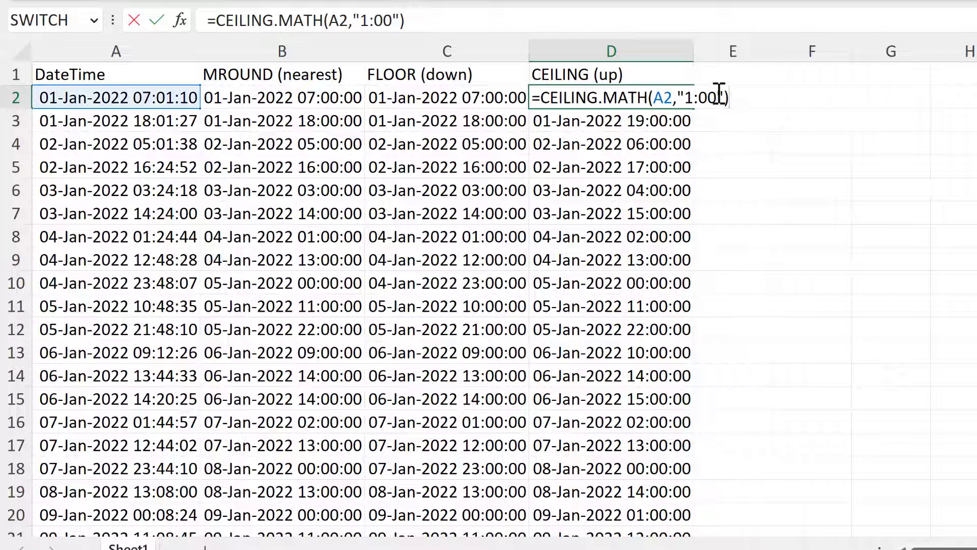
{"action": "left_click_drag", "start_coordinate": [725, 97], "coordinate": [676, 96]}
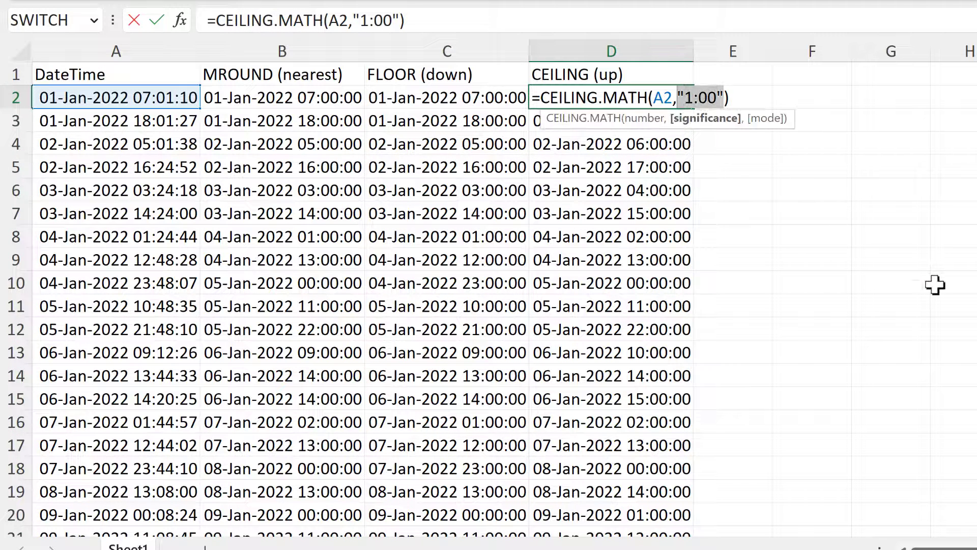
{"action": "type", "text": "1/24"}
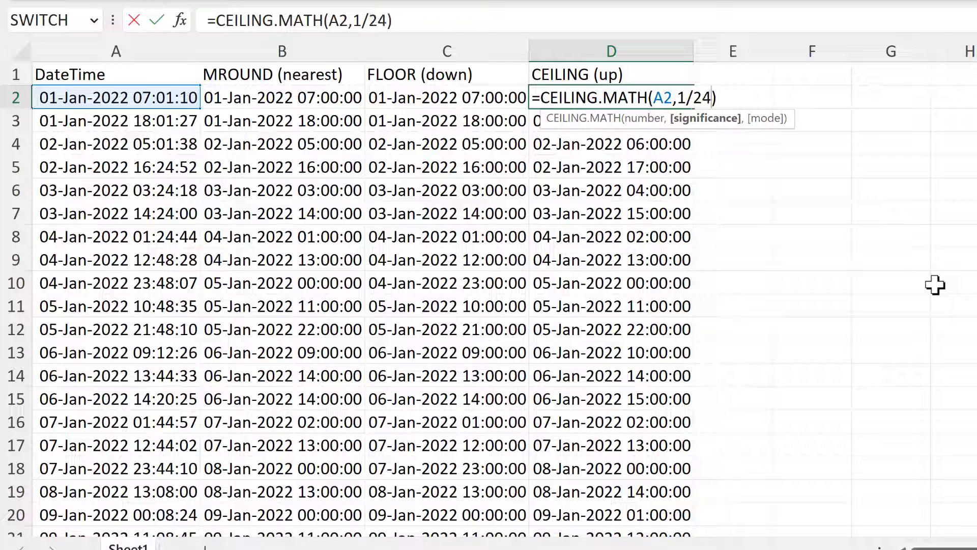
{"action": "key", "text": "Return"}
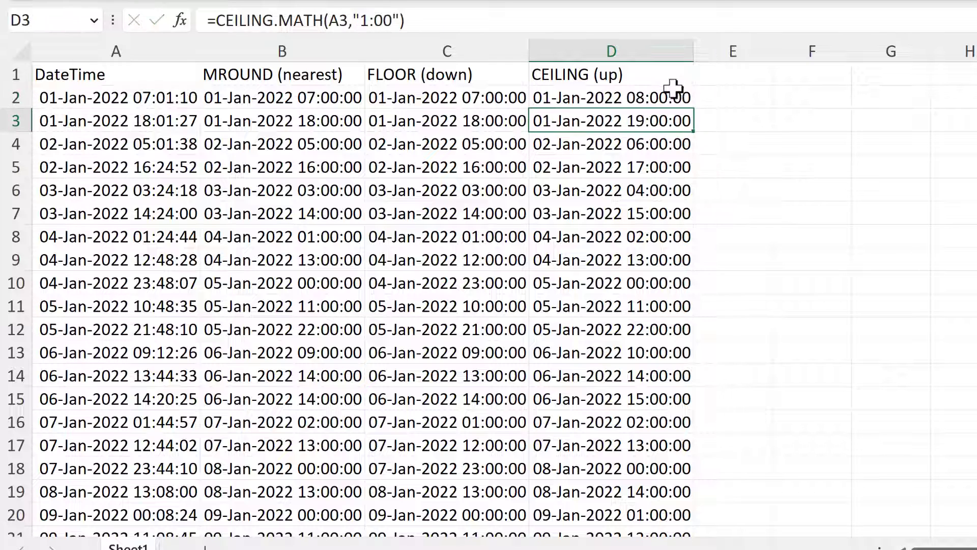
{"action": "left_click", "coordinate": [674, 90]}
{"action": "double_click", "coordinate": [694, 108]}
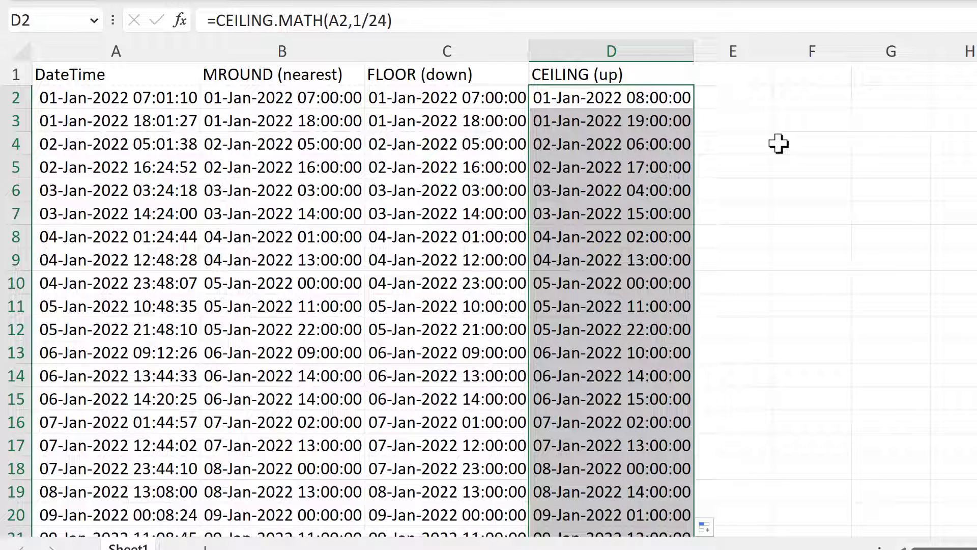
Step: Change the multiple in B2's MROUND formula to "0:01" and fill the formula down the column
{"action": "left_click", "coordinate": [322, 100]}
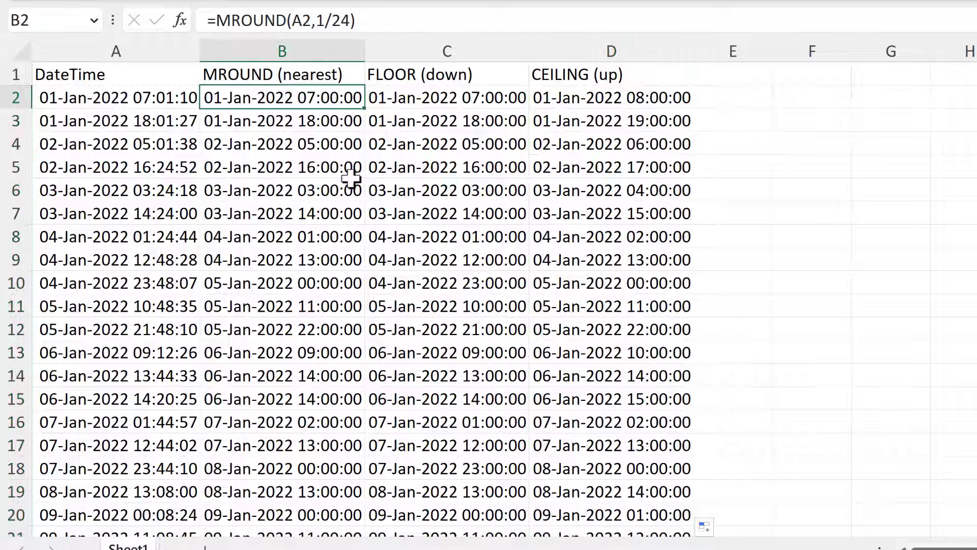
{"action": "double_click", "coordinate": [340, 98]}
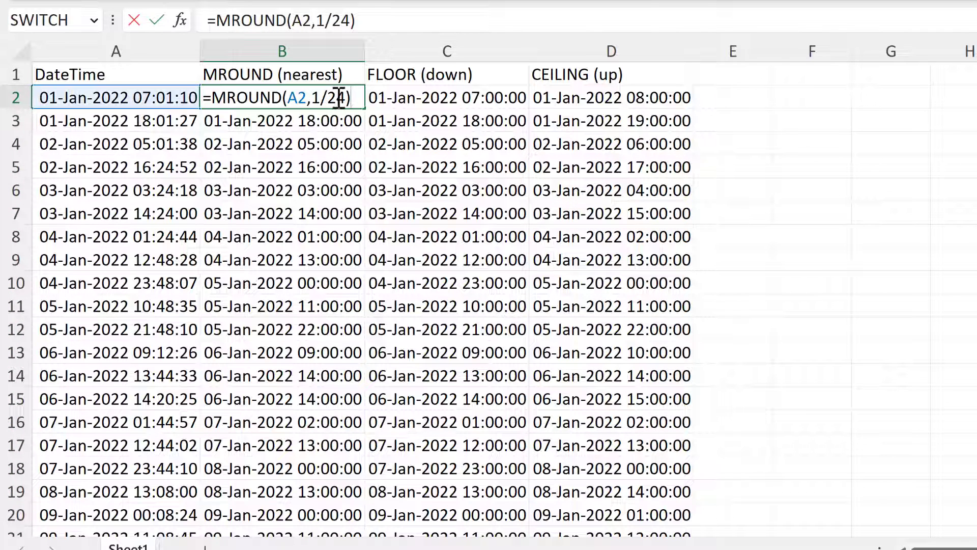
{"action": "left_click_drag", "start_coordinate": [347, 97], "coordinate": [312, 97]}
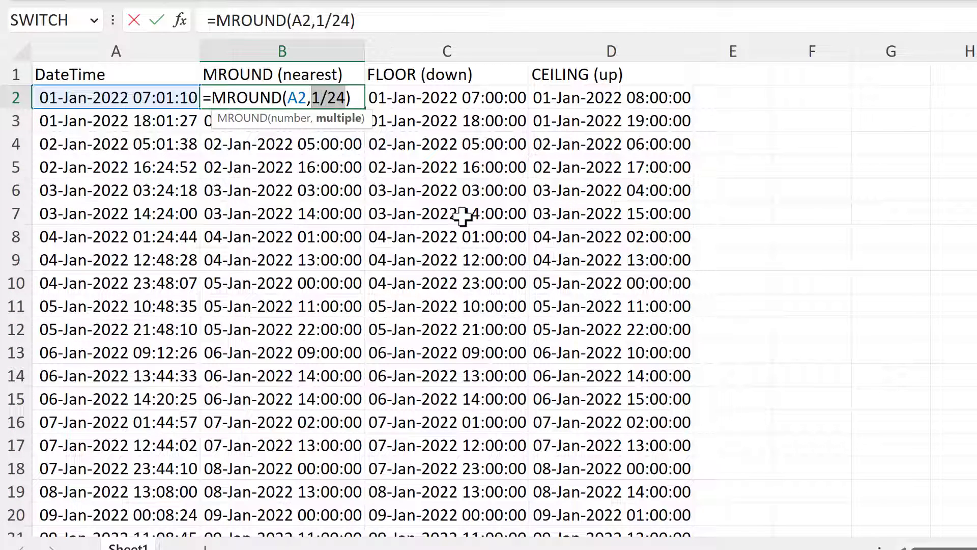
{"action": "key", "text": "BackSpace"}
{"action": "type", "text": "\""}
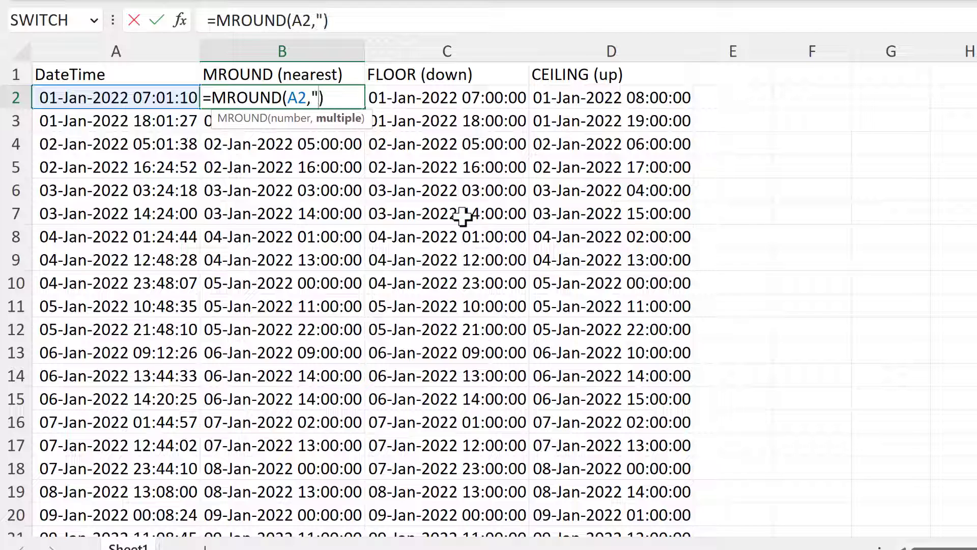
{"action": "type", "text": "0:01\""}
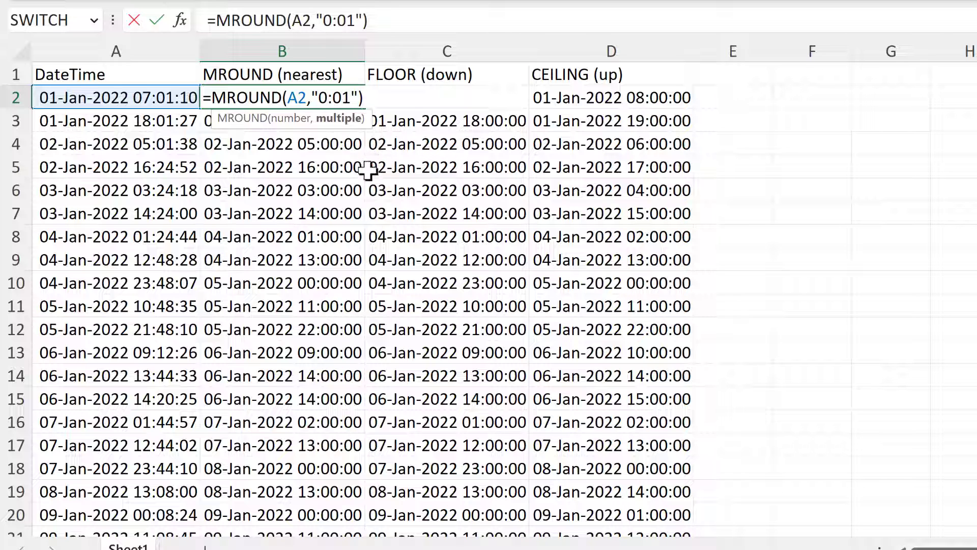
{"action": "key", "text": "Return"}
{"action": "left_click", "coordinate": [278, 94]}
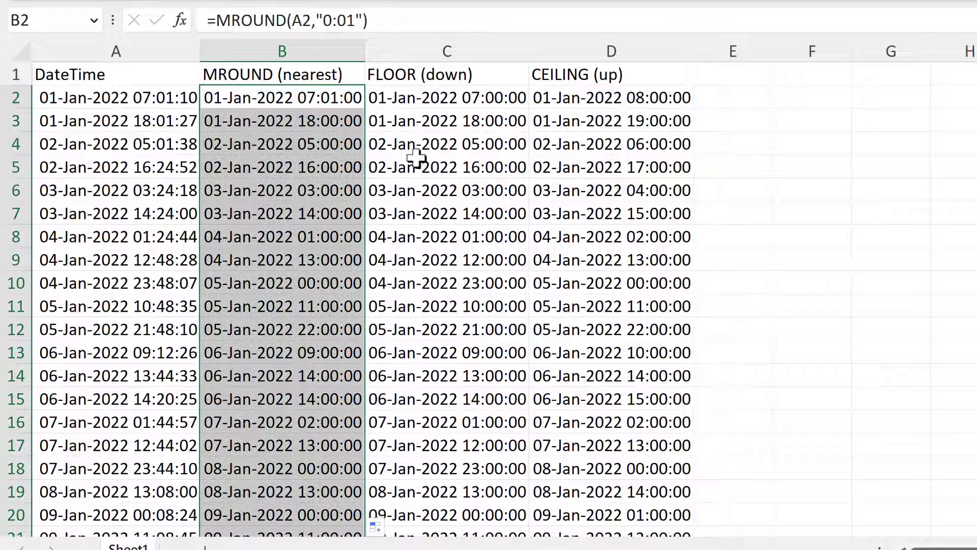
{"action": "double_click", "coordinate": [363, 108]}
Step: Change the multiple in B2's MROUND formula to 1/24/60 and fill the formula down the column
{"action": "left_click", "coordinate": [325, 99]}
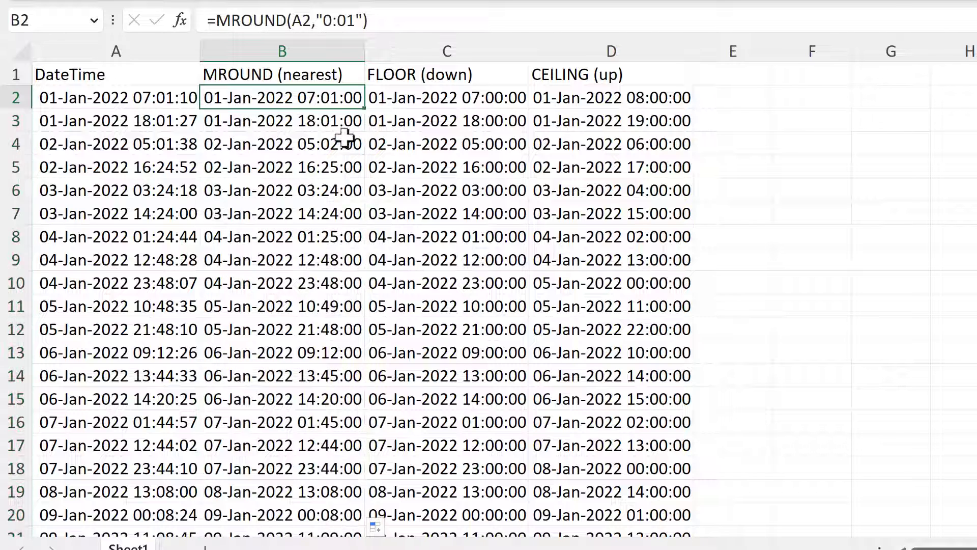
{"action": "double_click", "coordinate": [362, 102]}
{"action": "left_click_drag", "start_coordinate": [356, 96], "coordinate": [311, 97]}
{"action": "type", "text": "1/24"}
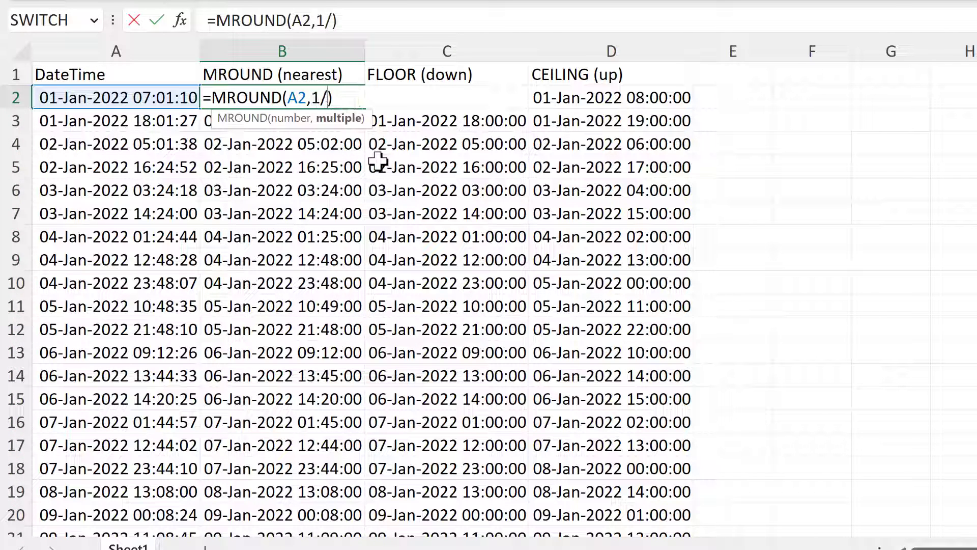
{"action": "type", "text": "/"}
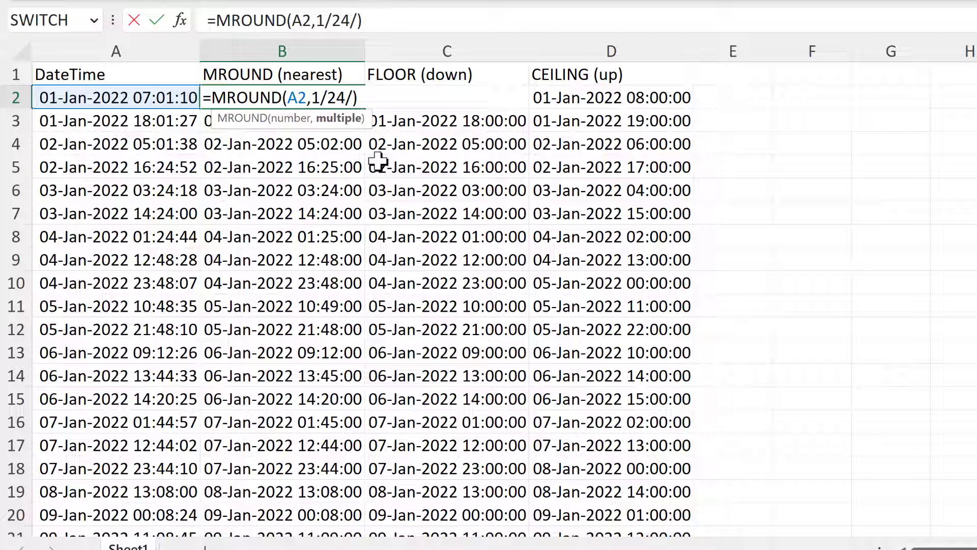
{"action": "type", "text": "60"}
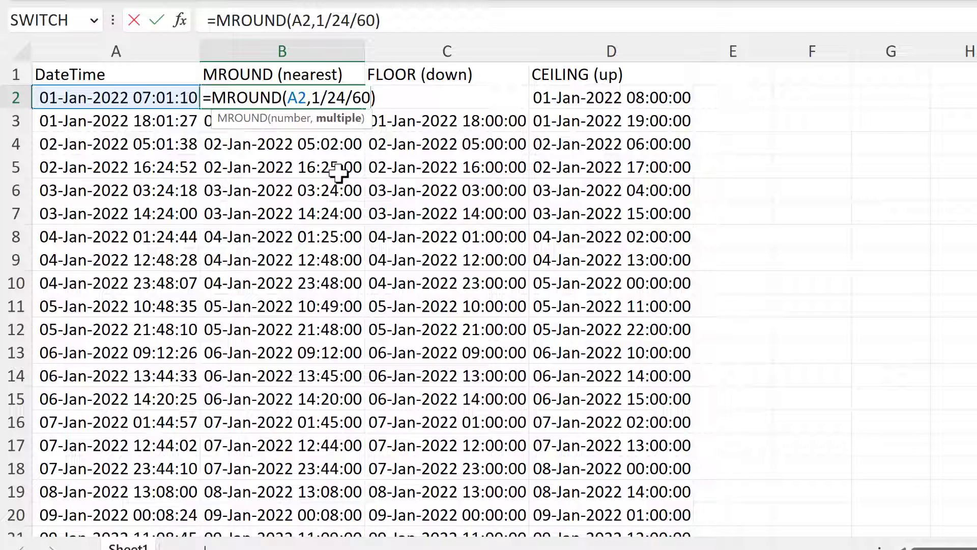
{"action": "double_click", "coordinate": [316, 98]}
{"action": "left_click_drag", "start_coordinate": [336, 98], "coordinate": [373, 98]}
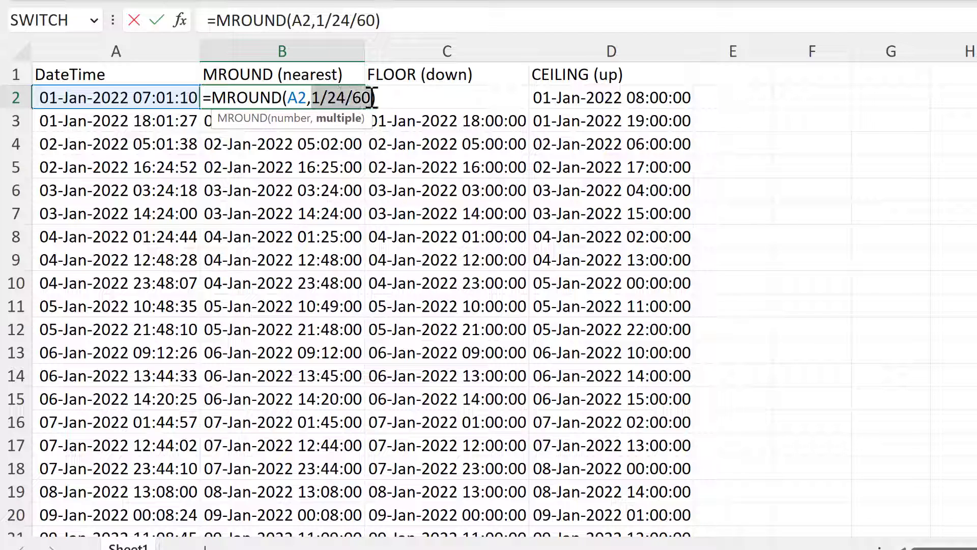
{"action": "left_click", "coordinate": [372, 98]}
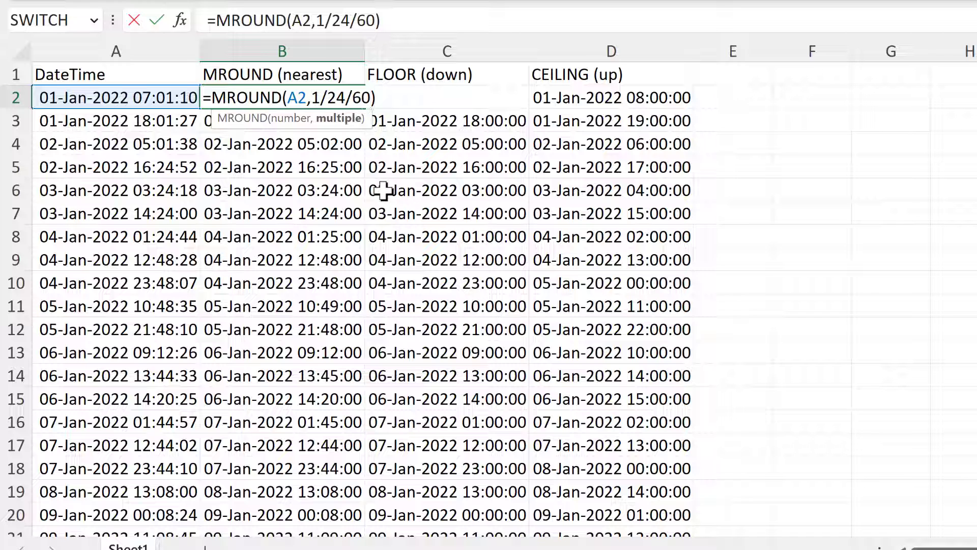
{"action": "key", "text": "Return"}
{"action": "left_click", "coordinate": [346, 99]}
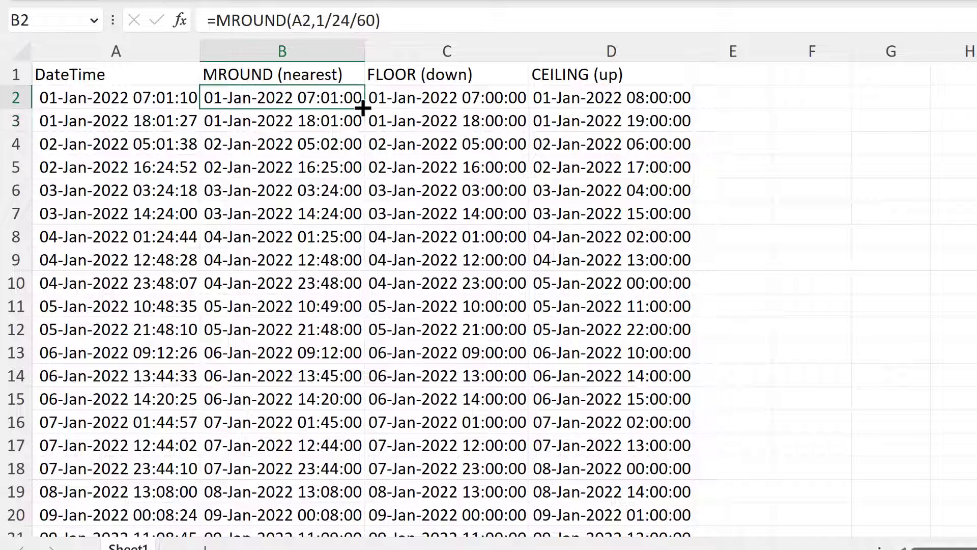
{"action": "double_click", "coordinate": [362, 108]}
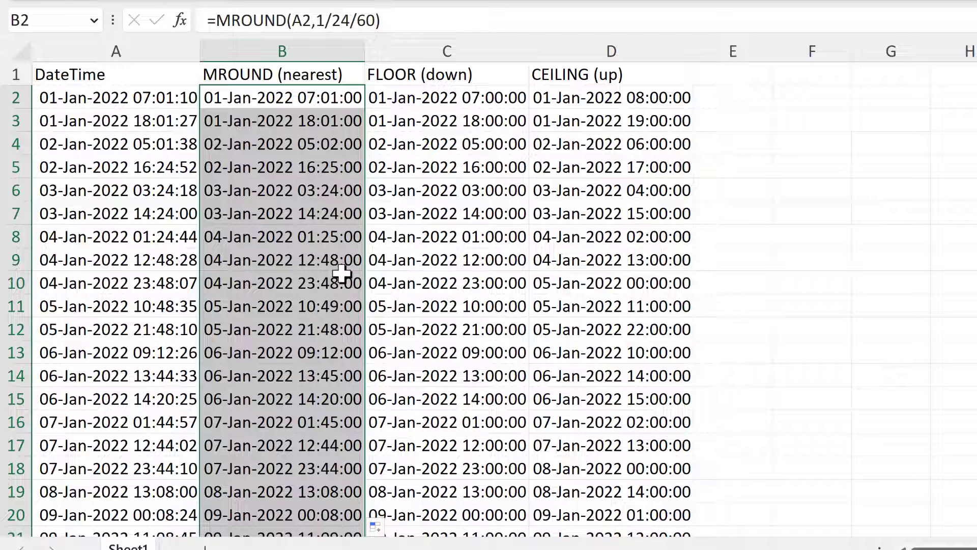
Step: Change the multiple in B2's MROUND formula to 15/24/60 and fill the formula down the column
{"action": "left_click", "coordinate": [340, 97]}
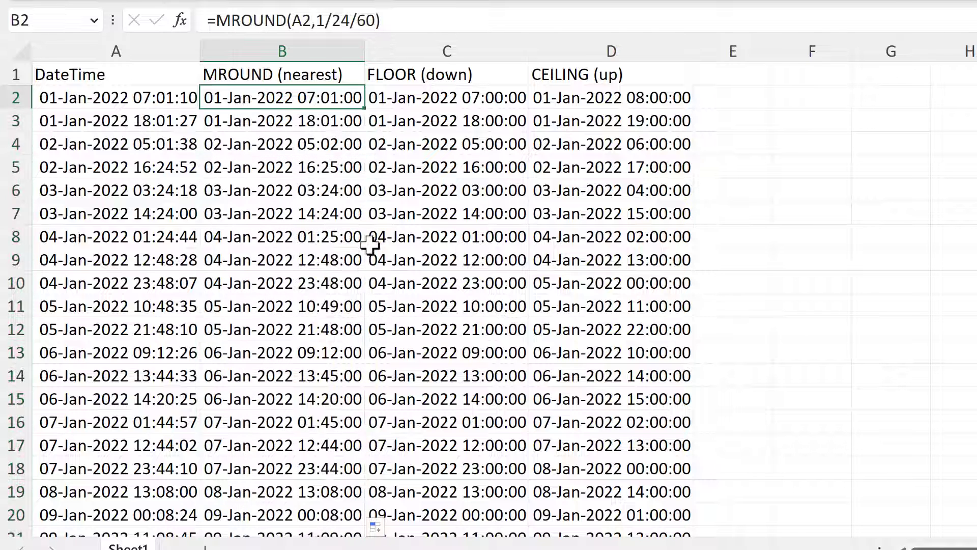
{"action": "key", "text": "F2"}
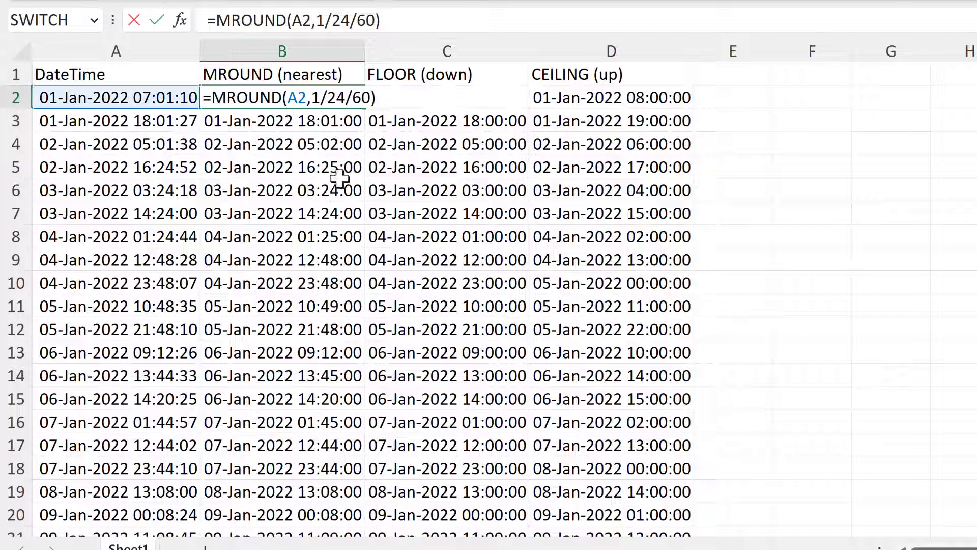
{"action": "double_click", "coordinate": [315, 97]}
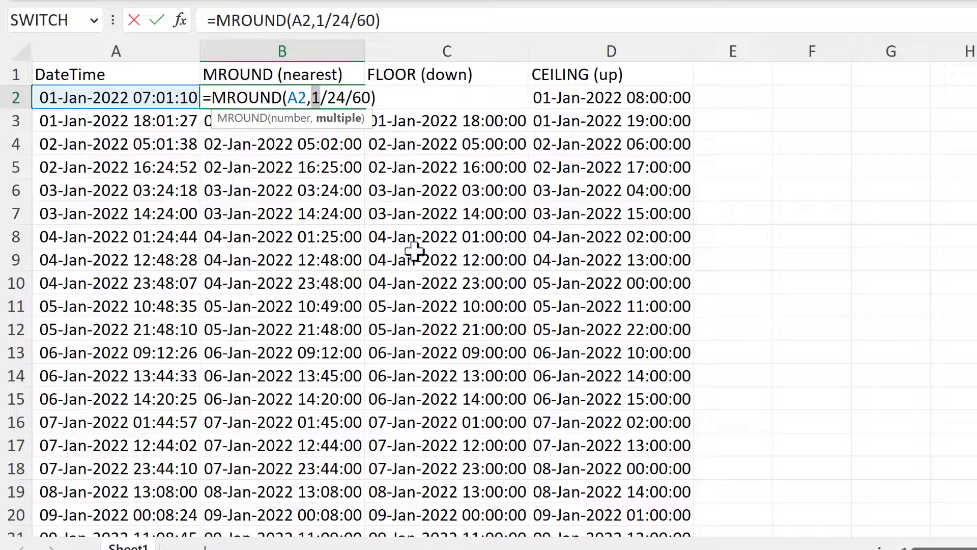
{"action": "key", "text": "Right"}
{"action": "type", "text": "5"}
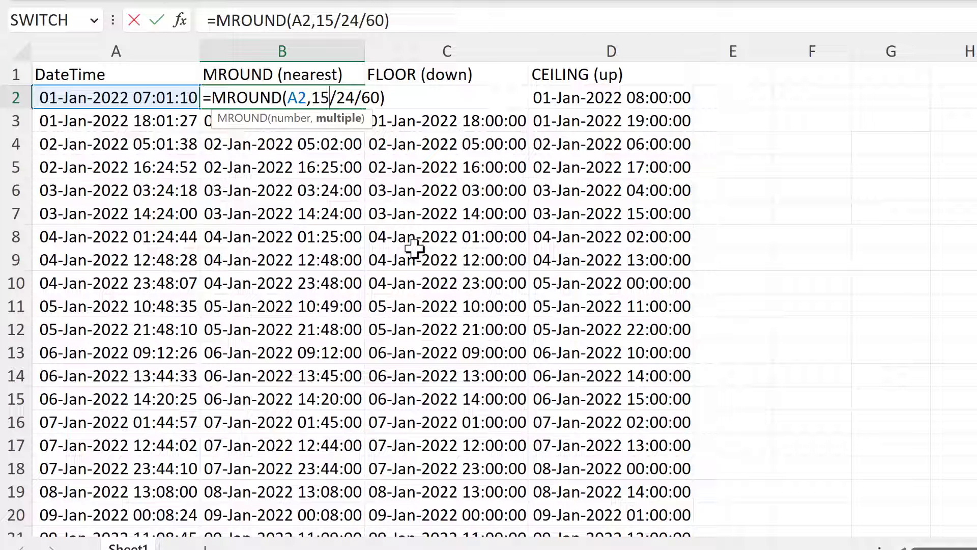
{"action": "key", "text": "Return"}
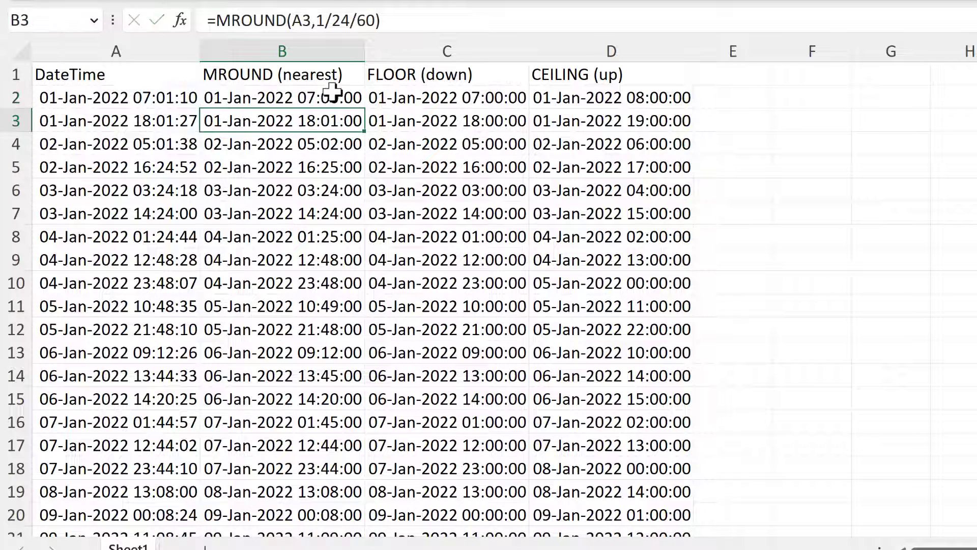
{"action": "left_click", "coordinate": [323, 97]}
{"action": "double_click", "coordinate": [364, 107]}
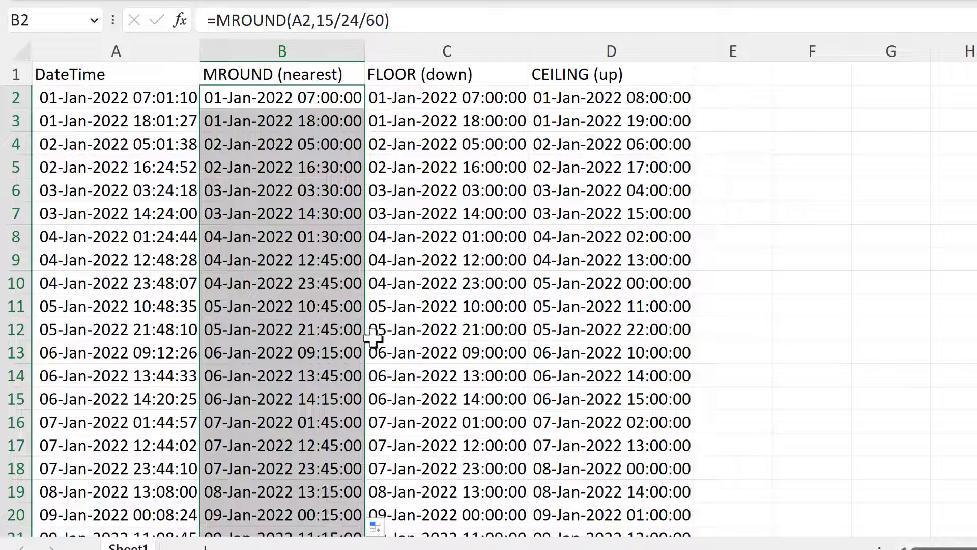
Step: Change the significance in C2's FLOOR formula to TIME(0,15,0) and fill the formula down the column
{"action": "left_click", "coordinate": [436, 97]}
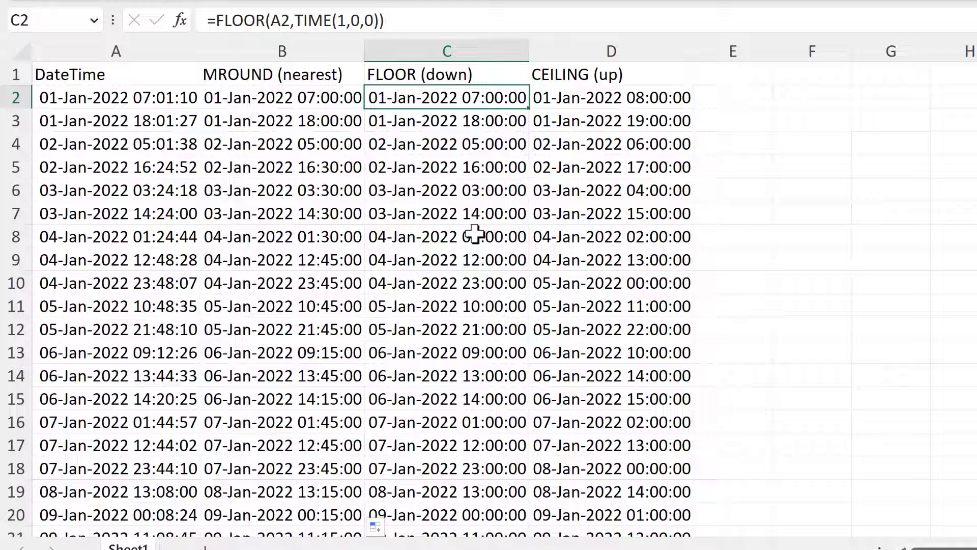
{"action": "key", "text": "F2"}
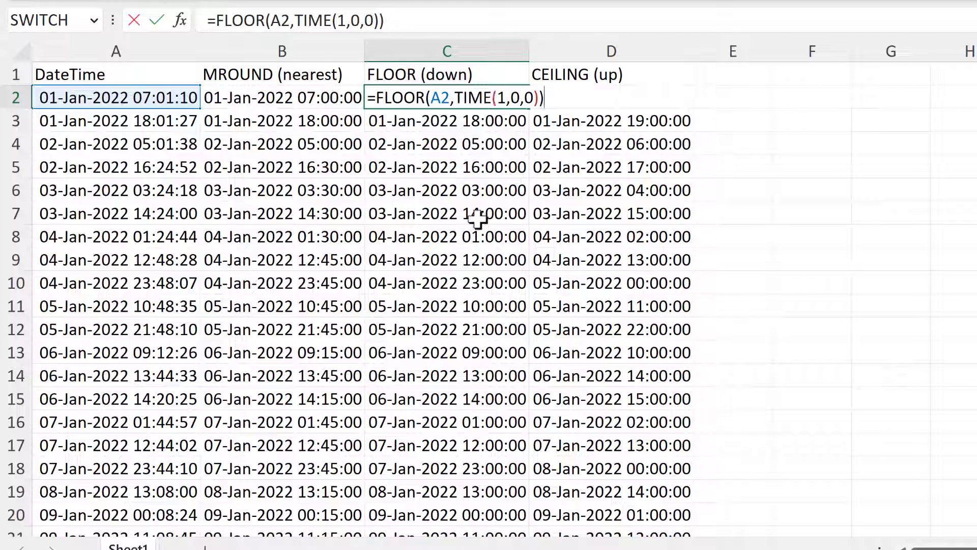
{"action": "double_click", "coordinate": [503, 97]}
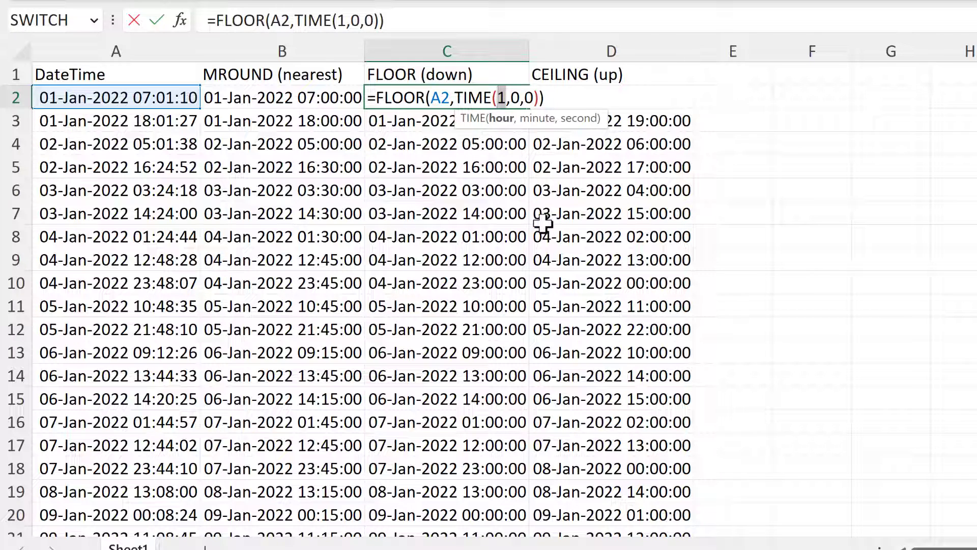
{"action": "key", "text": "BackSpace"}
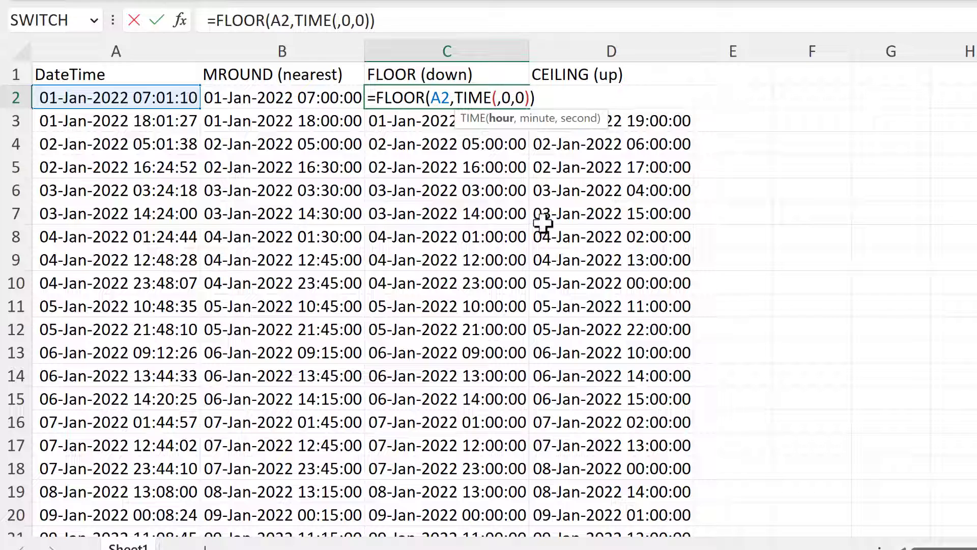
{"action": "type", "text": "0"}
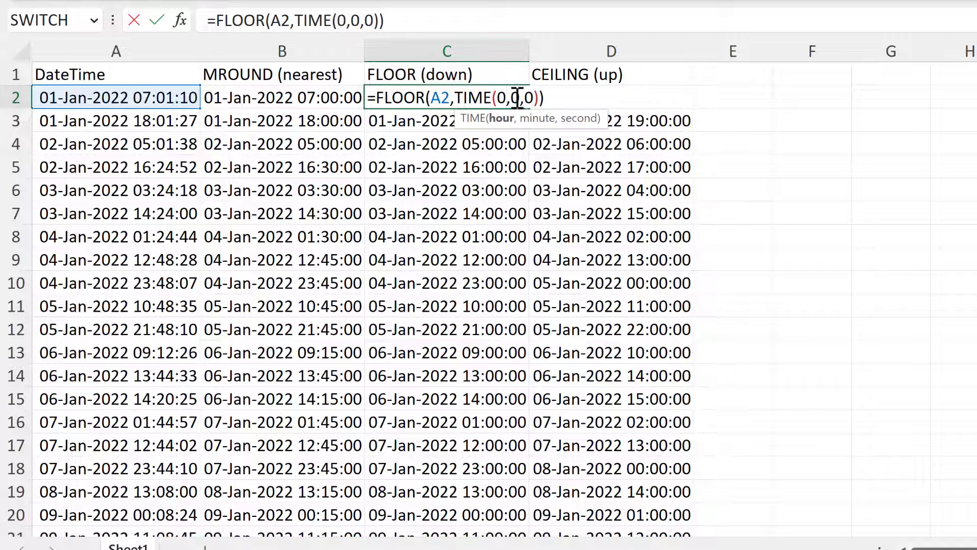
{"action": "double_click", "coordinate": [516, 97]}
{"action": "type", "text": "15"}
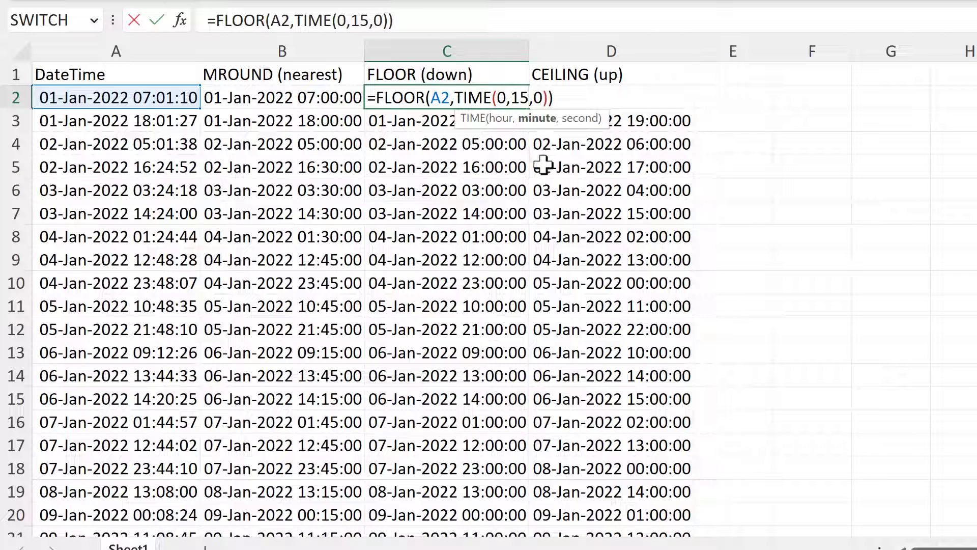
{"action": "key", "text": "Return"}
{"action": "left_click", "coordinate": [511, 97]}
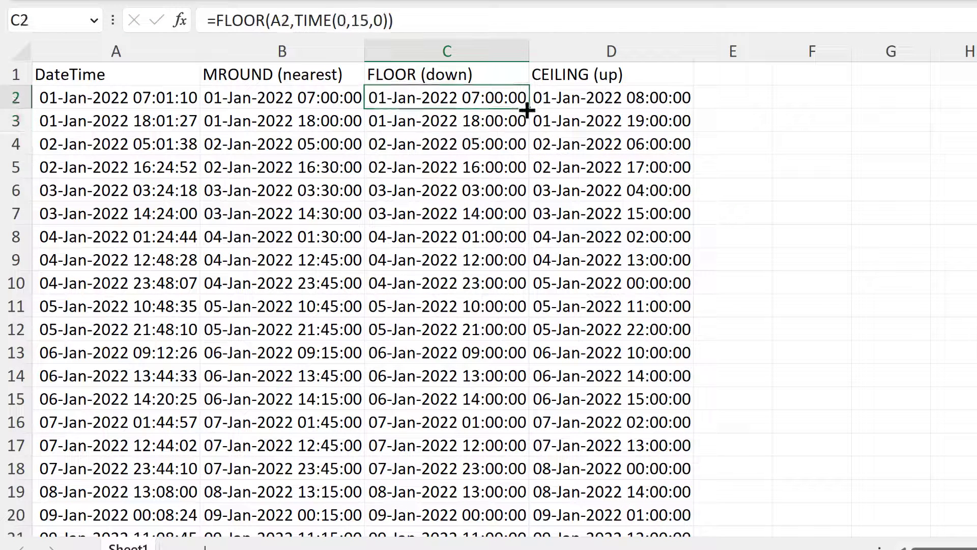
{"action": "double_click", "coordinate": [527, 107]}
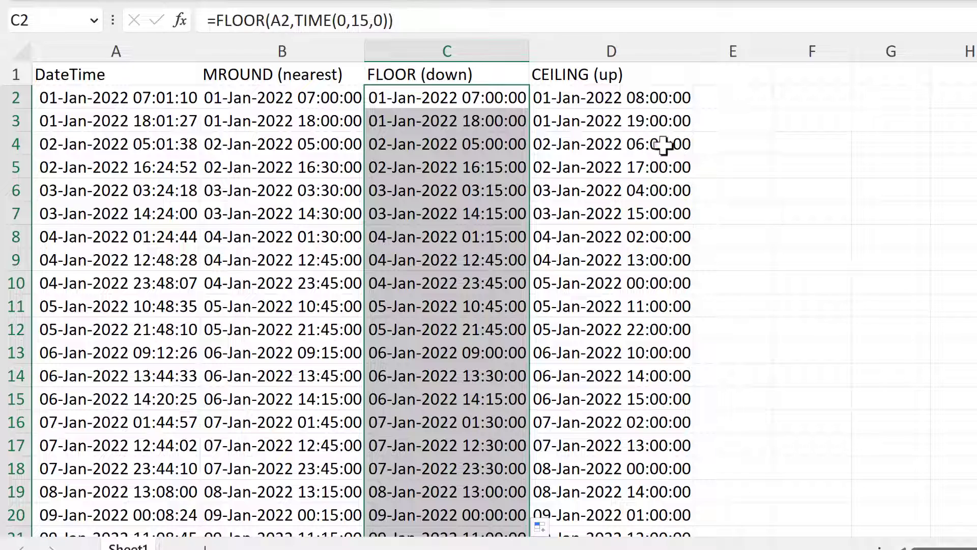
Step: Change the significance in D2's CEILING.MATH formula to "0:15" and fill the formula down the column
{"action": "left_click", "coordinate": [673, 96]}
{"action": "double_click", "coordinate": [687, 98]}
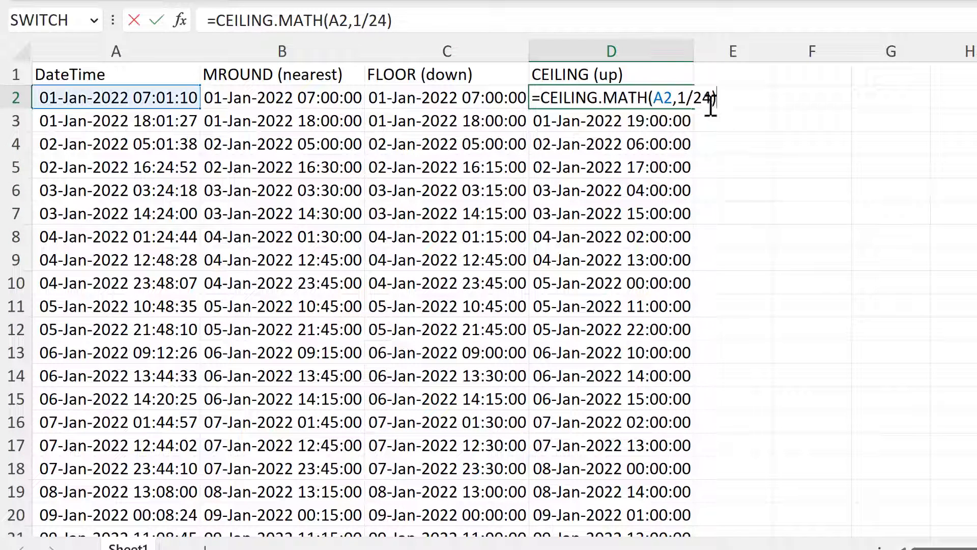
{"action": "left_click_drag", "start_coordinate": [711, 96], "coordinate": [679, 95]}
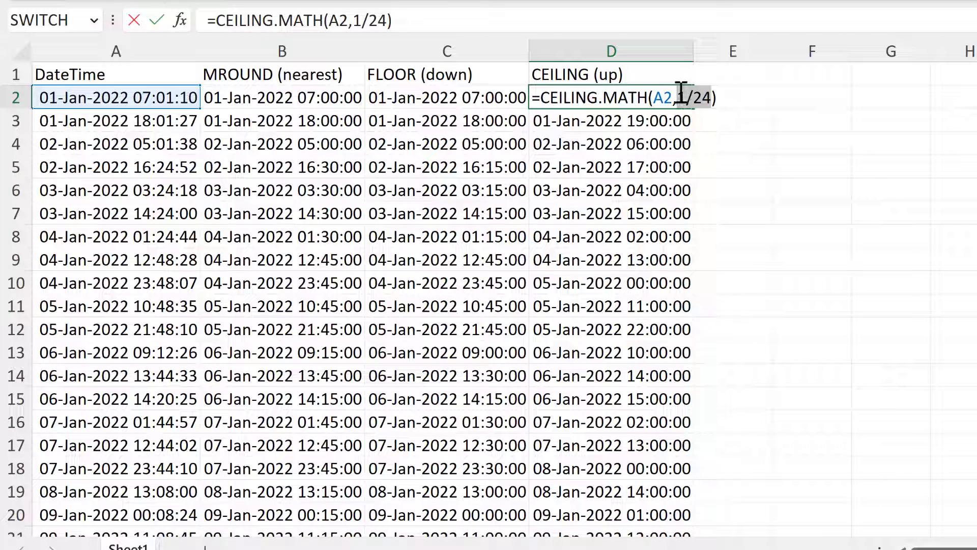
{"action": "key", "text": "Delete"}
{"action": "type", "text": "\"0:"}
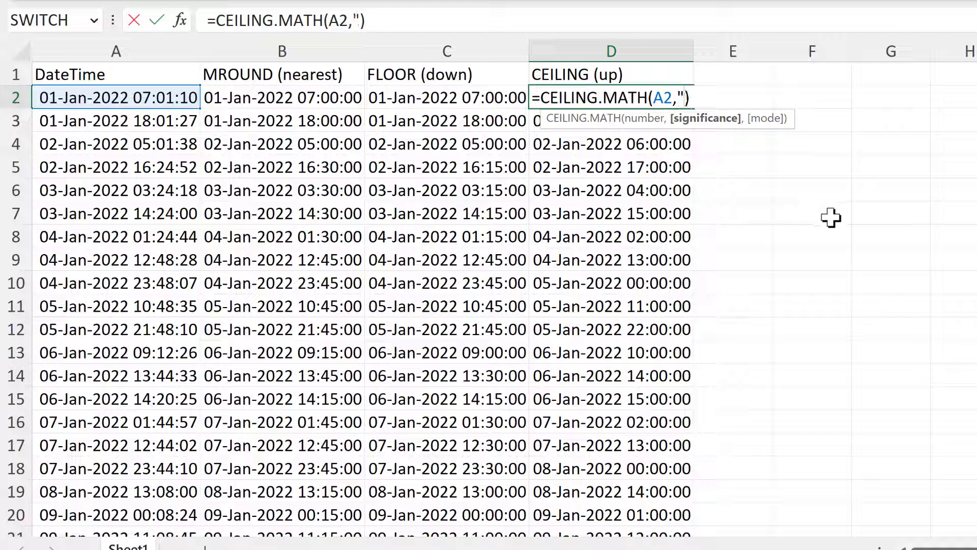
{"action": "type", "text": "15\""}
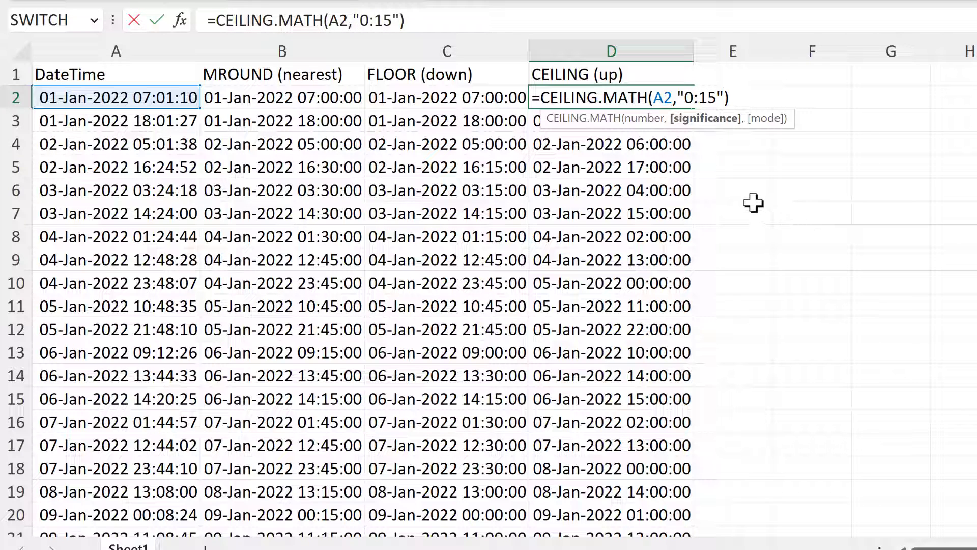
{"action": "key", "text": "Return"}
{"action": "left_click", "coordinate": [683, 96]}
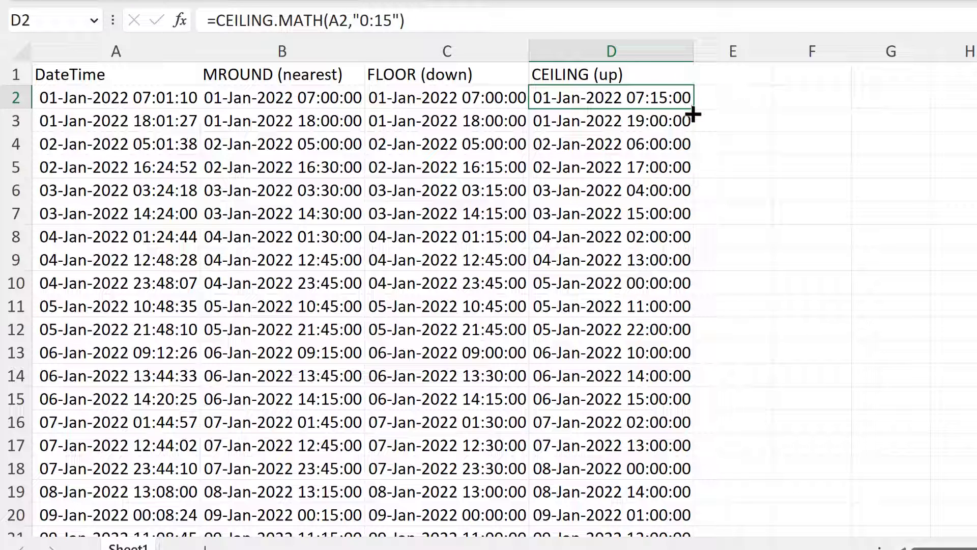
{"action": "double_click", "coordinate": [694, 108]}
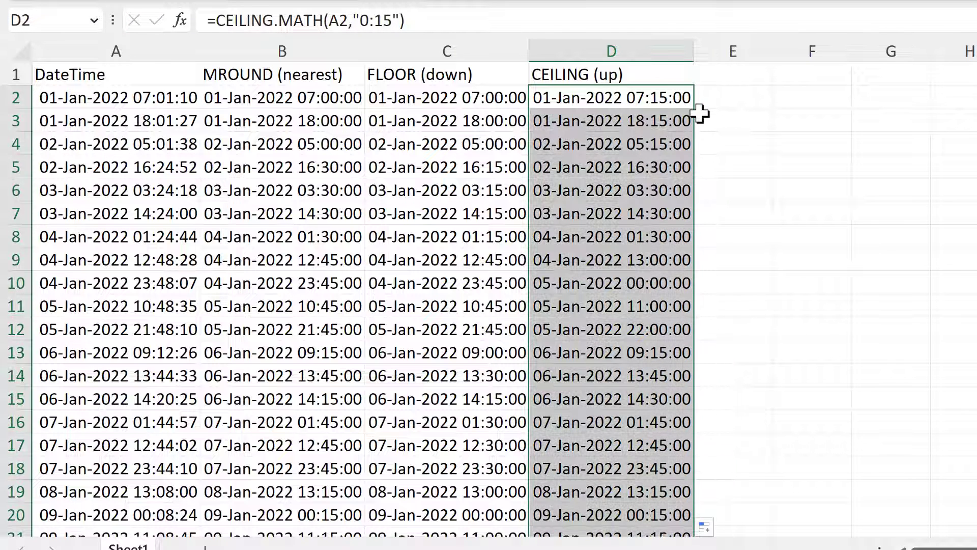
Step: Change the multiple in B2's MROUND formula to "0:0:10" and fill the formula down the column
{"action": "left_click", "coordinate": [295, 96]}
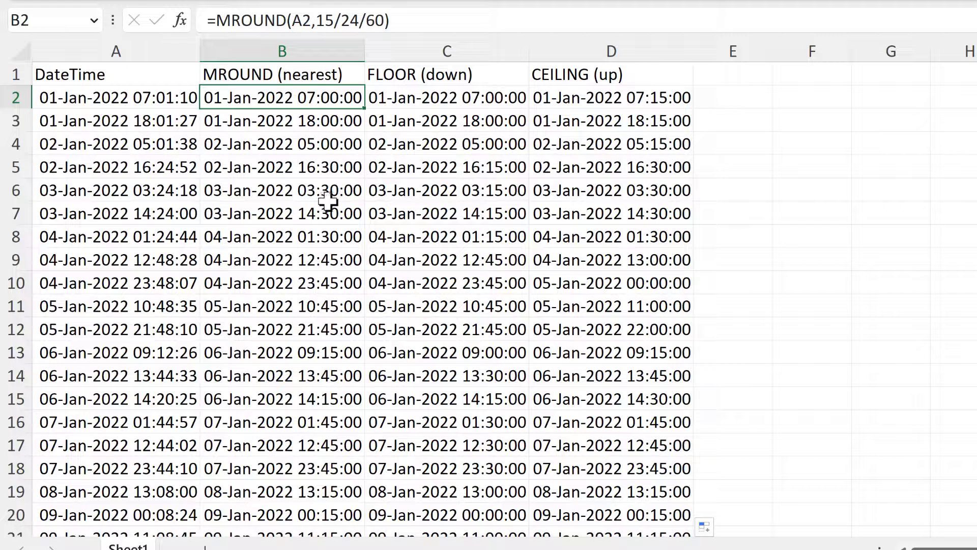
{"action": "key", "text": "F2"}
{"action": "left_click_drag", "start_coordinate": [381, 98], "coordinate": [312, 92]}
{"action": "key", "text": "Delete"}
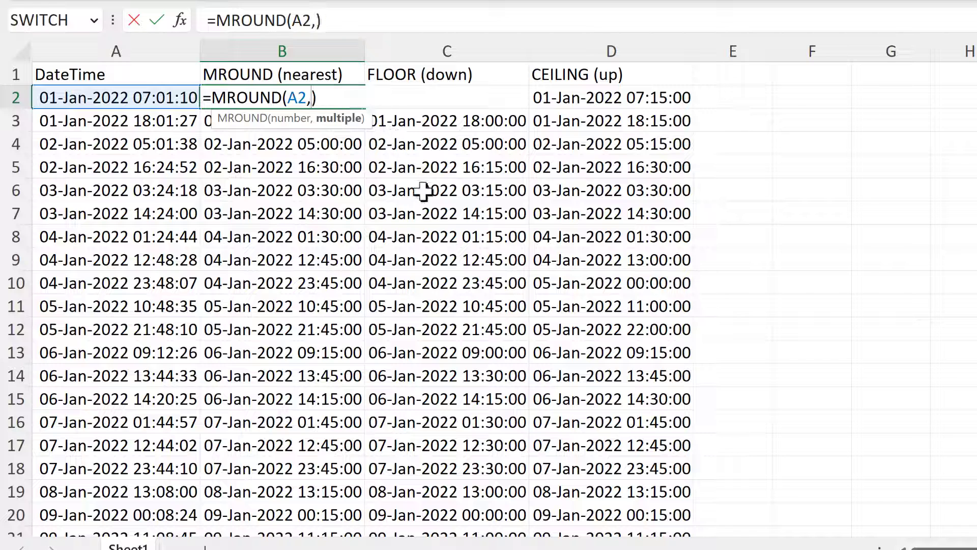
{"action": "type", "text": "\"0:0"}
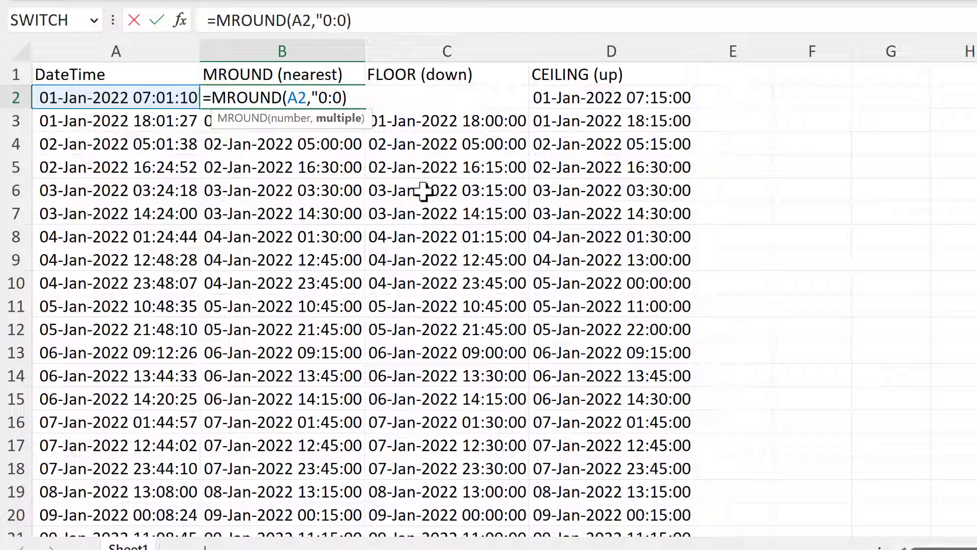
{"action": "type", "text": ":10\""}
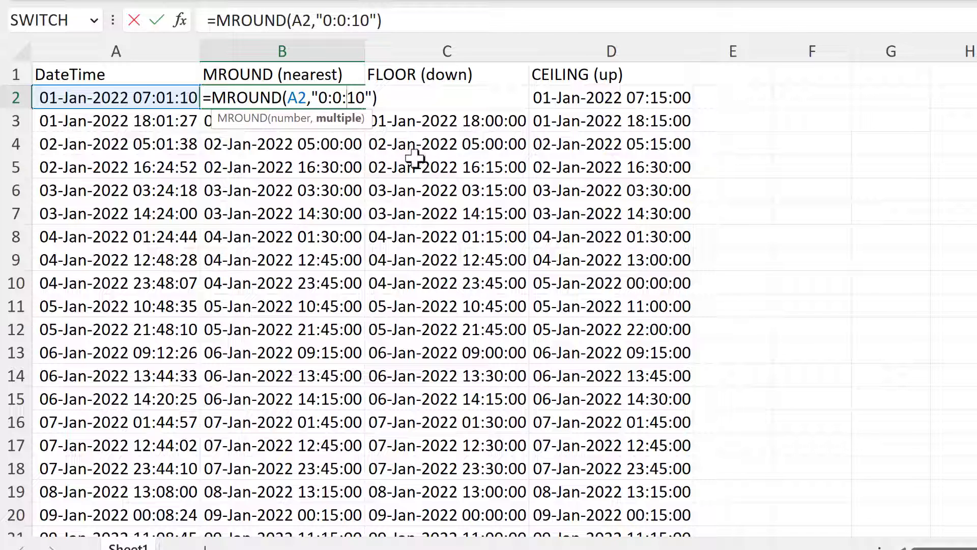
{"action": "key", "text": "Return"}
{"action": "left_click", "coordinate": [354, 103]}
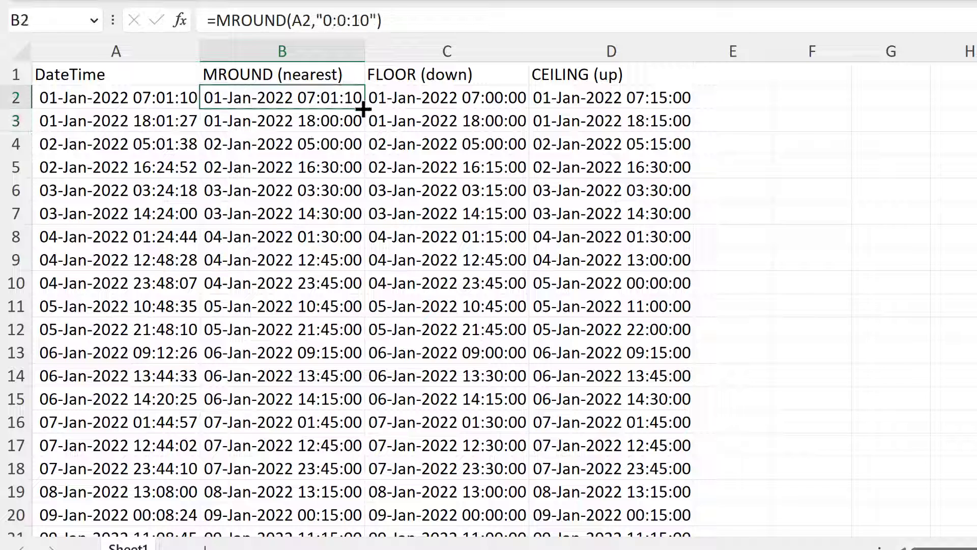
{"action": "double_click", "coordinate": [363, 109]}
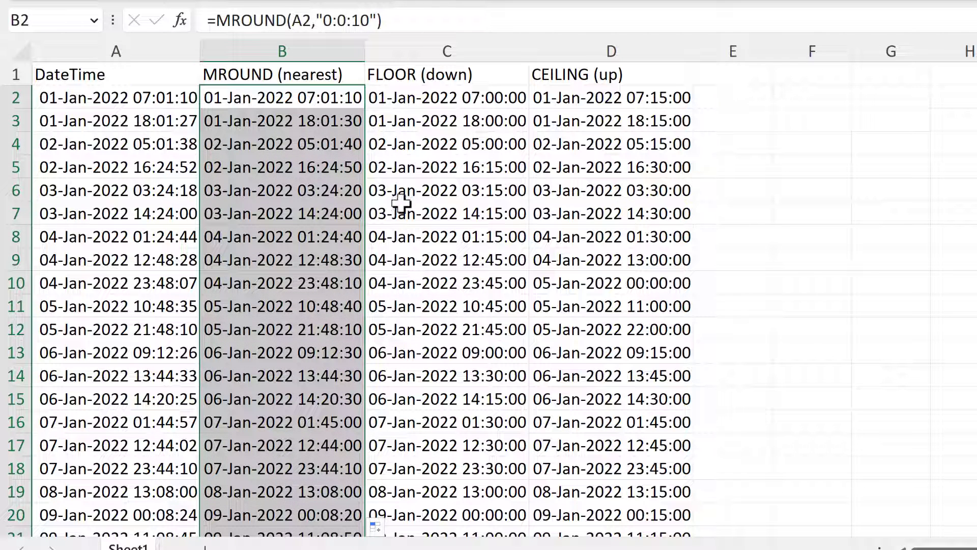
Step: Change the multiple in B2's MROUND formula to 1 and fill the formula down the column
{"action": "left_click", "coordinate": [333, 98]}
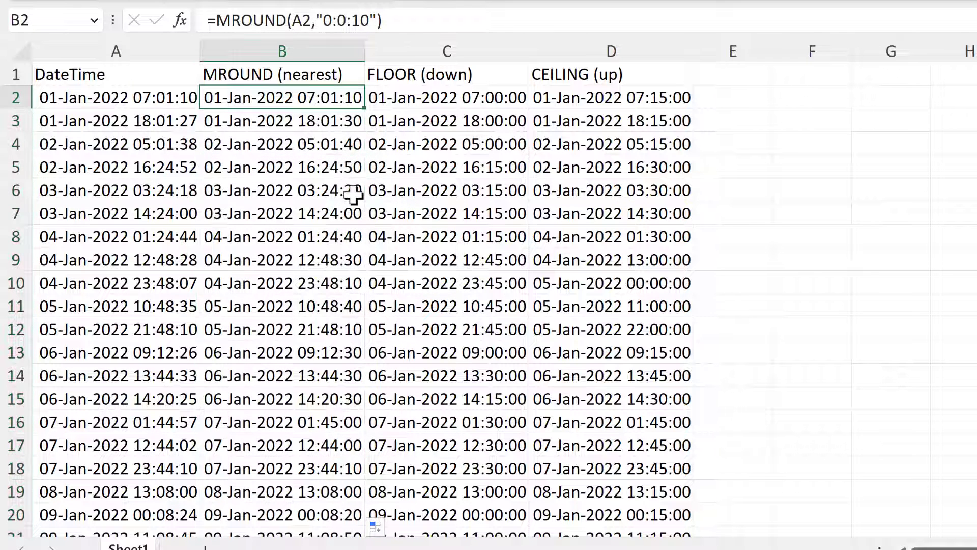
{"action": "double_click", "coordinate": [346, 97]}
{"action": "left_click_drag", "start_coordinate": [375, 97], "coordinate": [315, 97]}
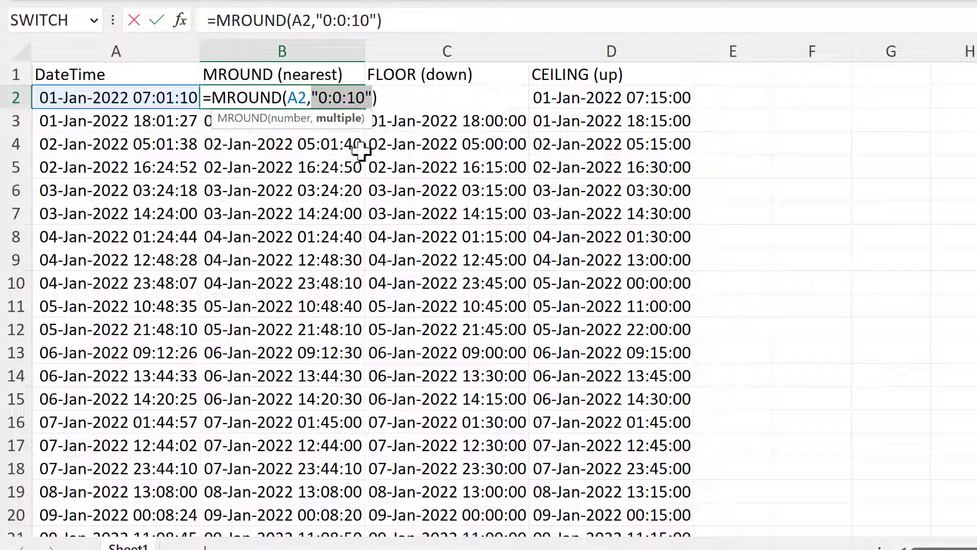
{"action": "key", "text": "BackSpace"}
{"action": "type", "text": "1"}
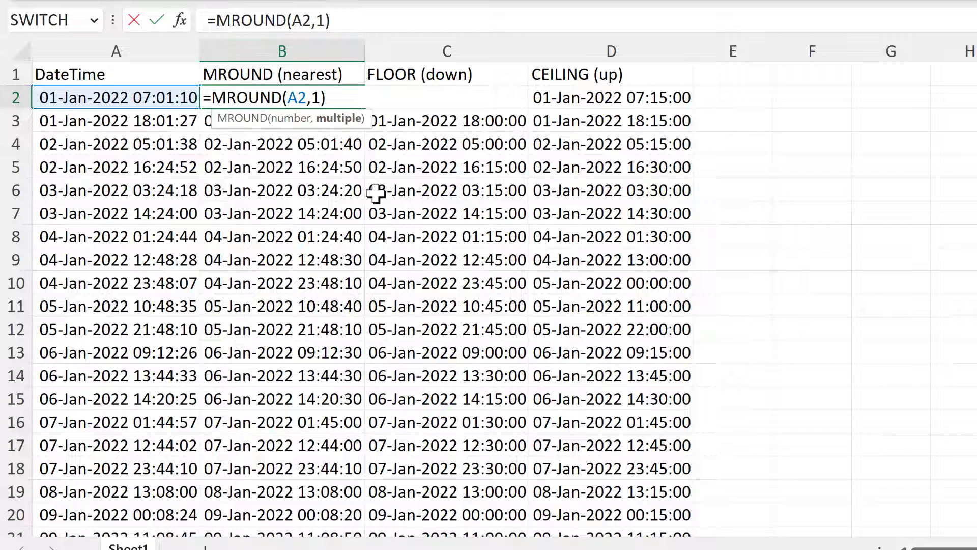
{"action": "key", "text": "Return"}
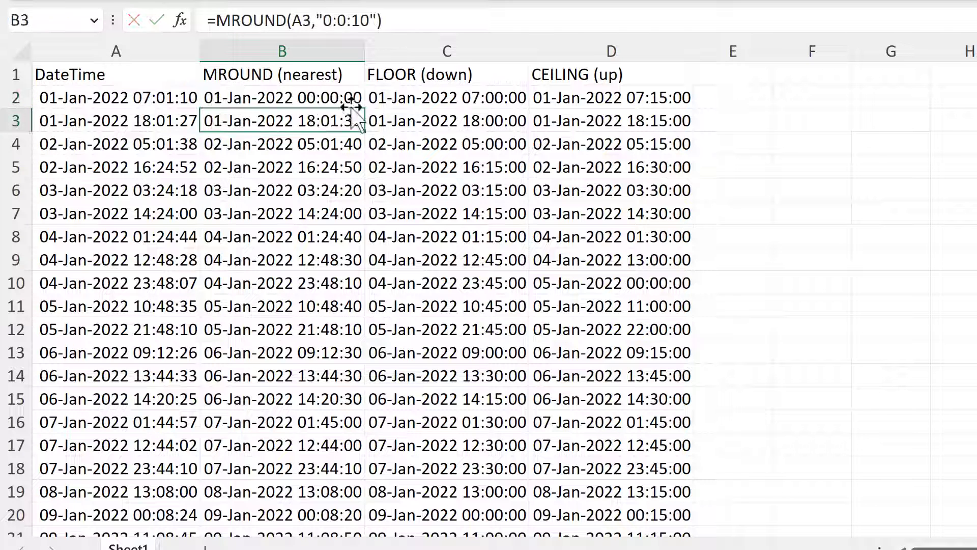
{"action": "left_click", "coordinate": [350, 96]}
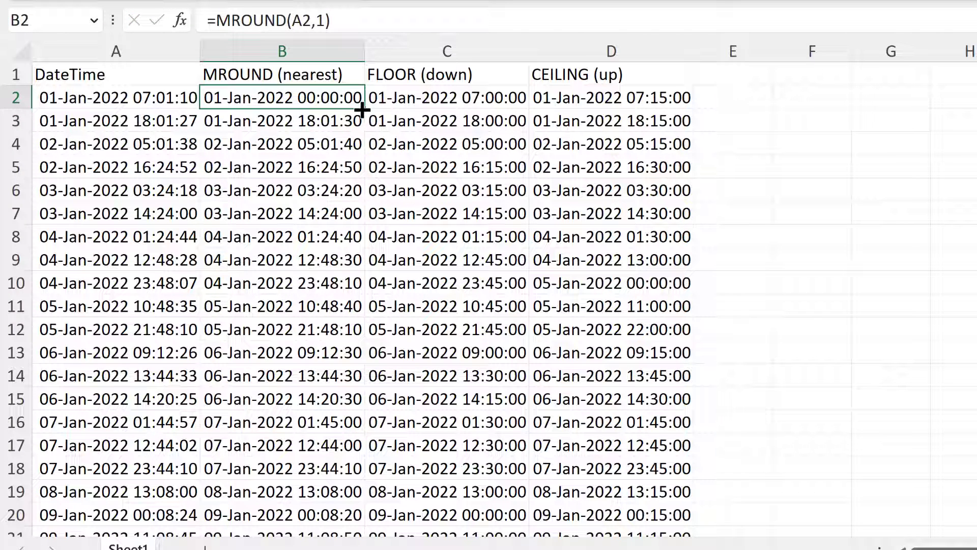
{"action": "double_click", "coordinate": [363, 109]}
{"action": "left_click", "coordinate": [338, 124]}
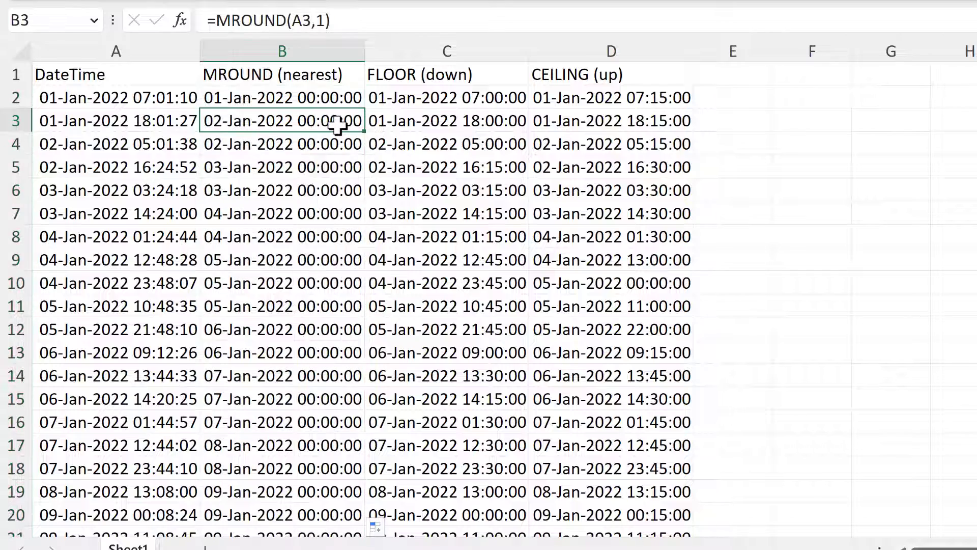